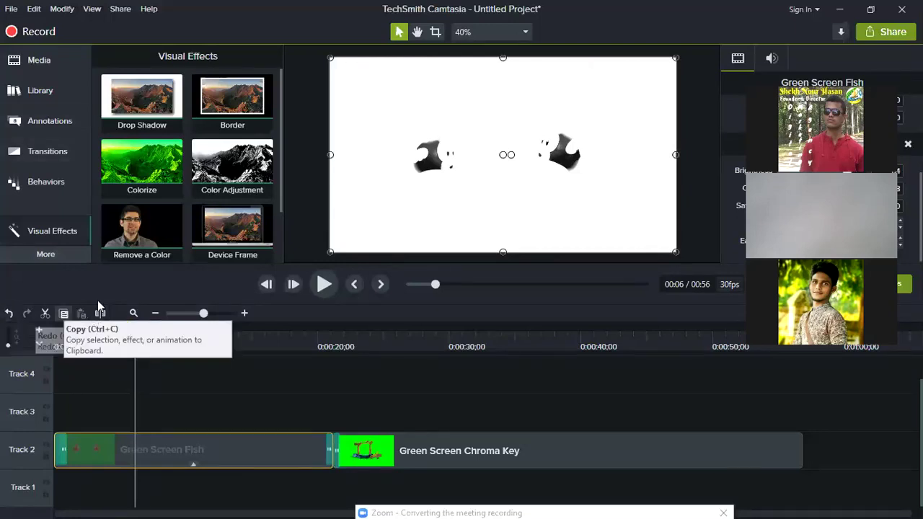
Step: Try to apply the Cursor Highlight and Cursor Magnify effects to the Green Screen Fish clip on Track 2
click(50, 258)
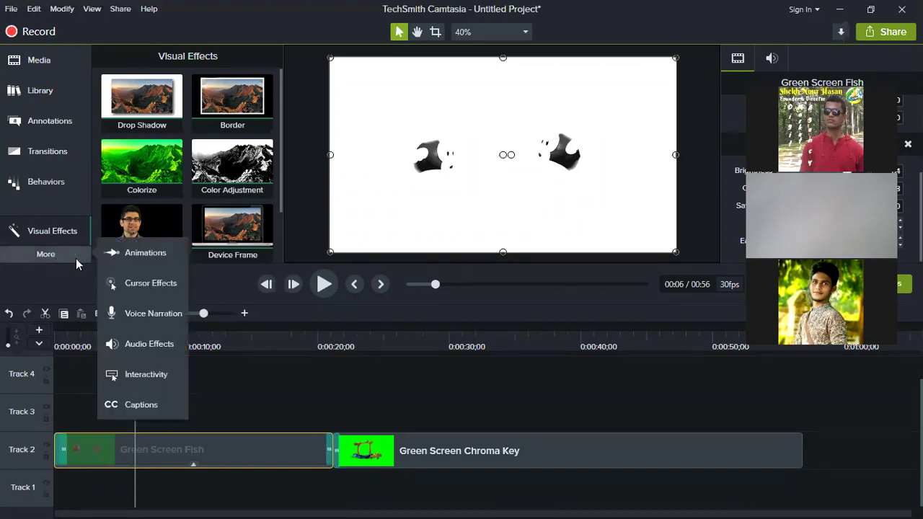
click(164, 282)
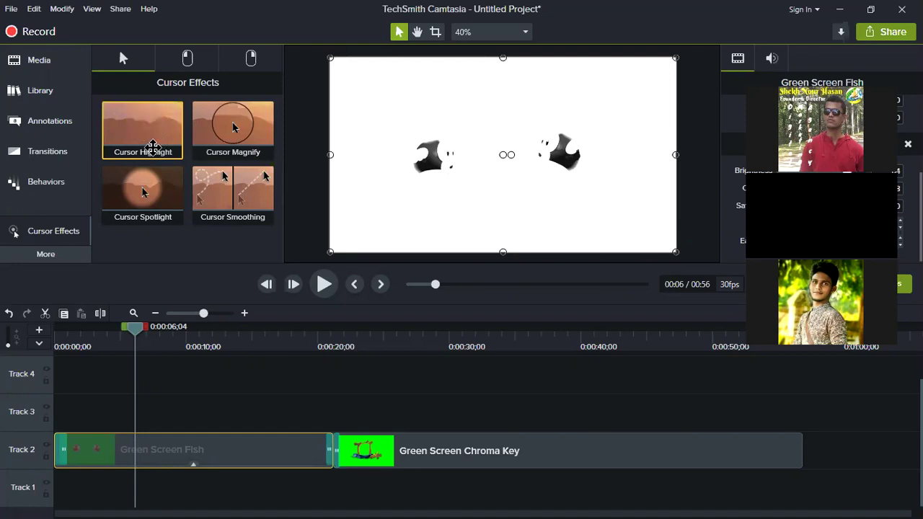
drag(177, 287, 160, 441)
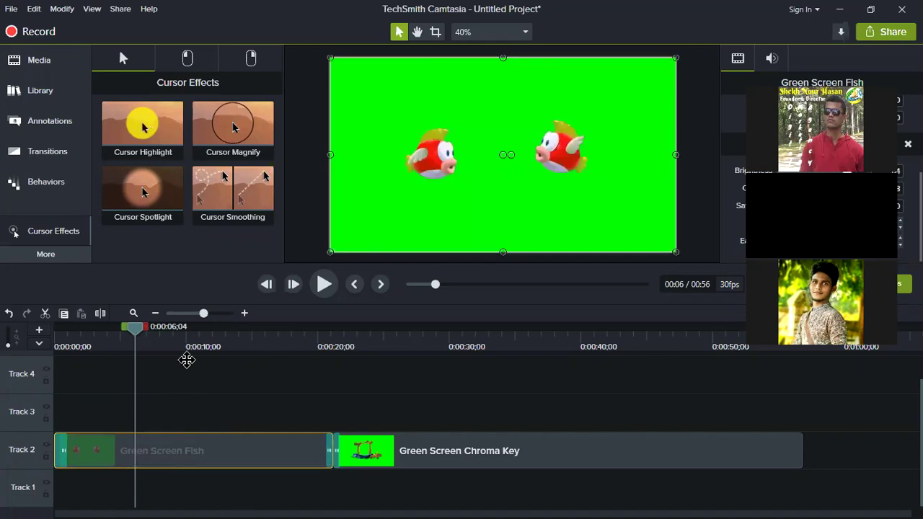
drag(193, 455, 191, 447)
drag(233, 126, 181, 385)
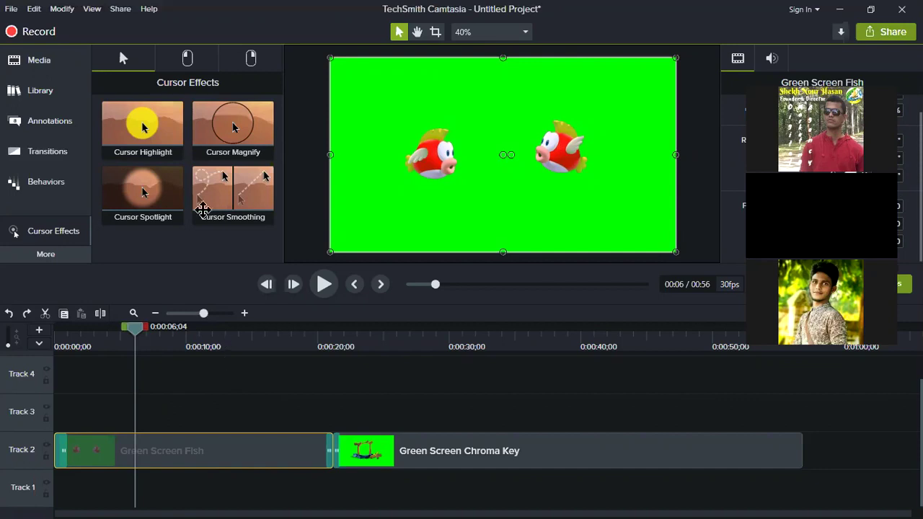
Step: Look through the available left-click and right-click cursor effects and return to the general cursor effects
click(196, 64)
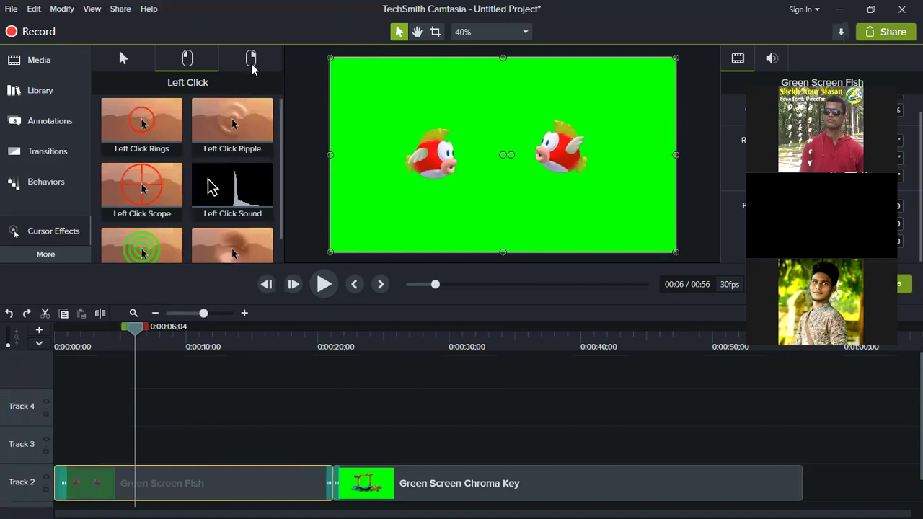
click(252, 63)
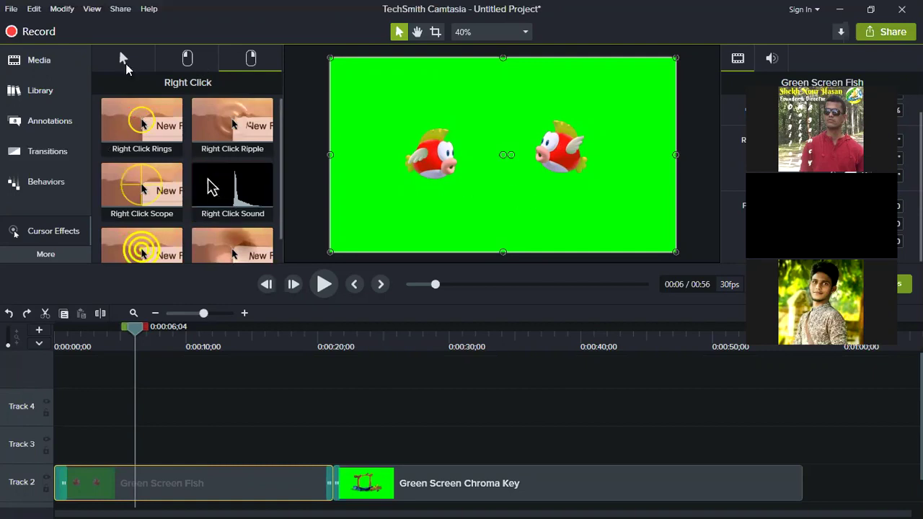
click(127, 64)
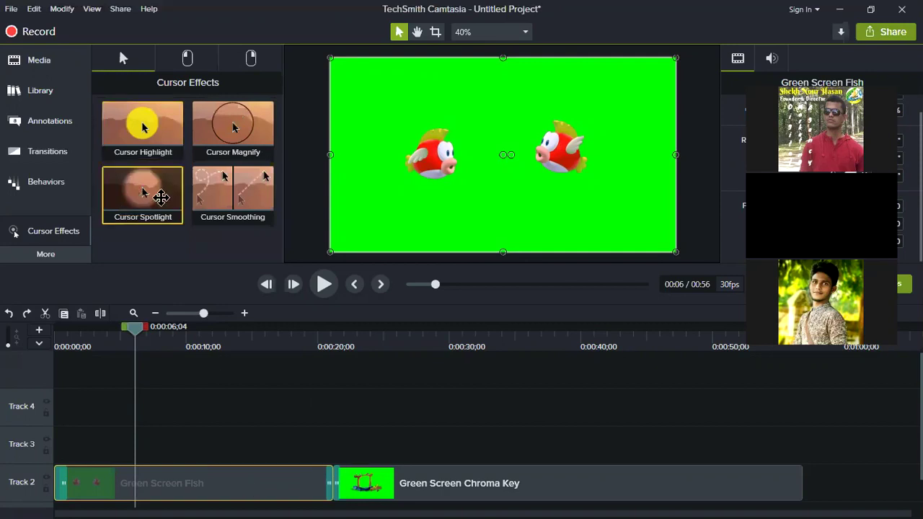
click(159, 197)
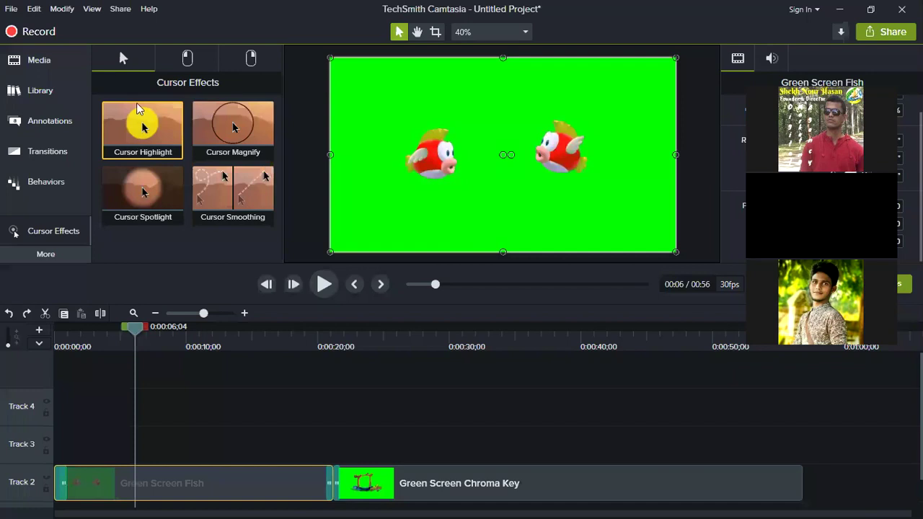
Step: Try to apply Cursor Highlight to the Green Screen Fish and Green Screen Chroma Key clips
drag(118, 123, 259, 393)
drag(170, 125, 375, 406)
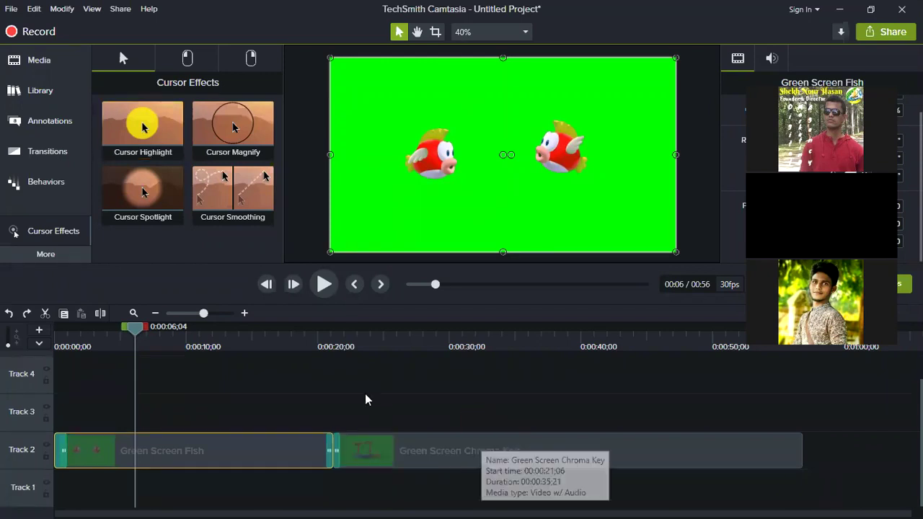
click(154, 123)
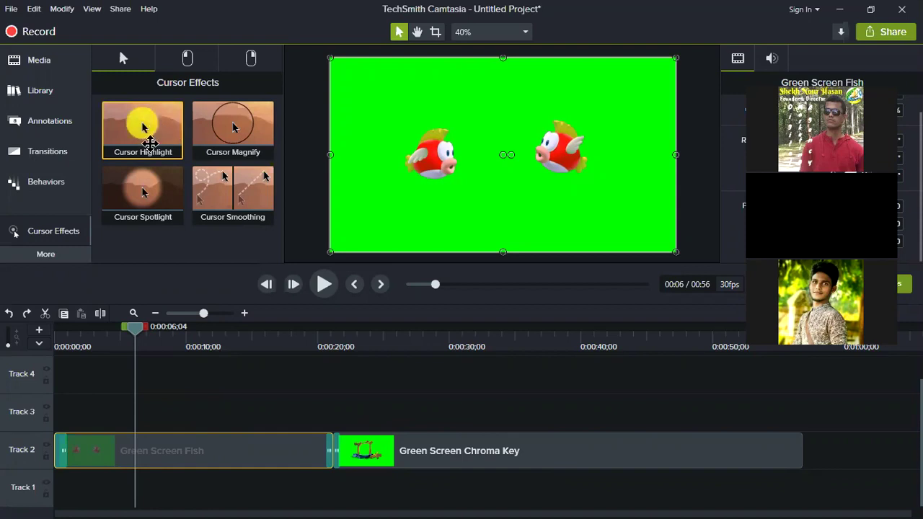
Step: Add an interactive timeline quiz at 0:00:06;04
click(61, 254)
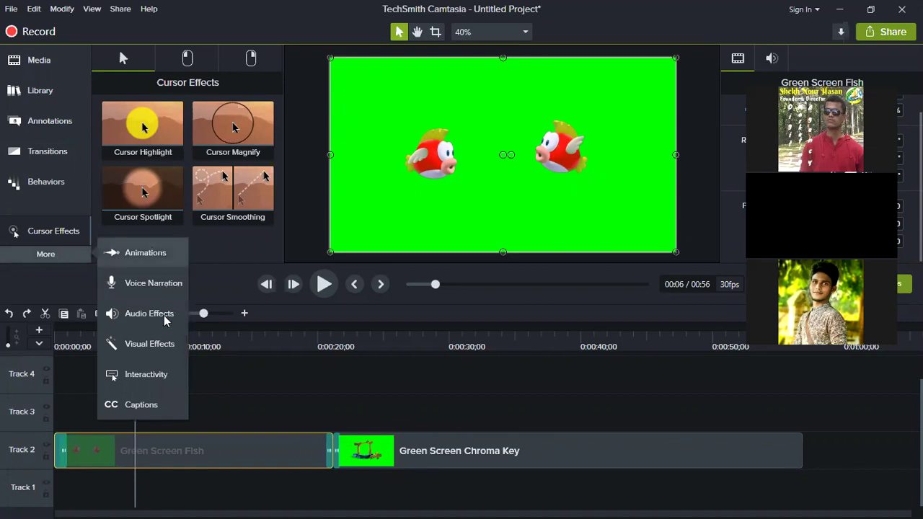
click(155, 374)
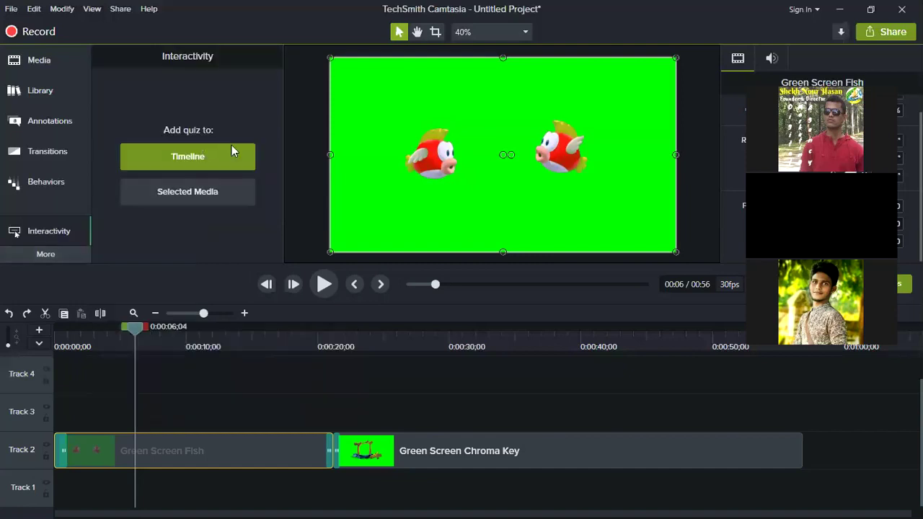
click(189, 157)
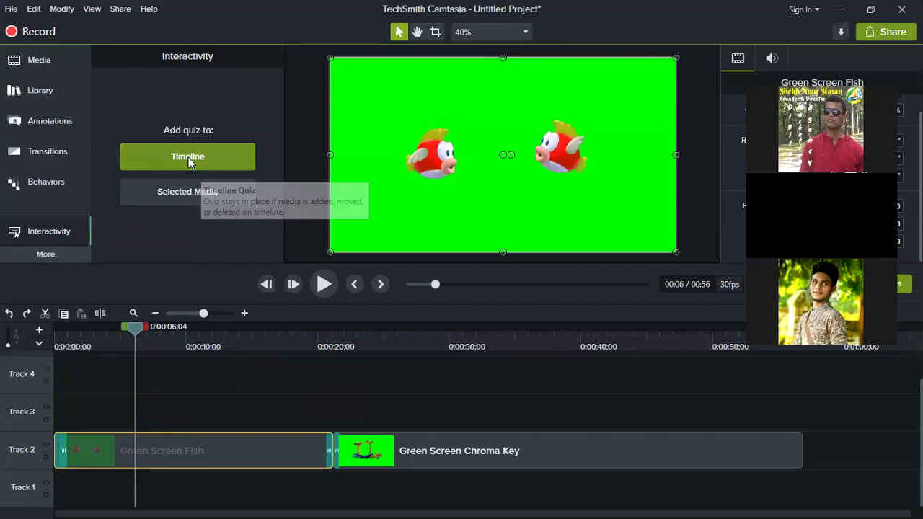
click(188, 157)
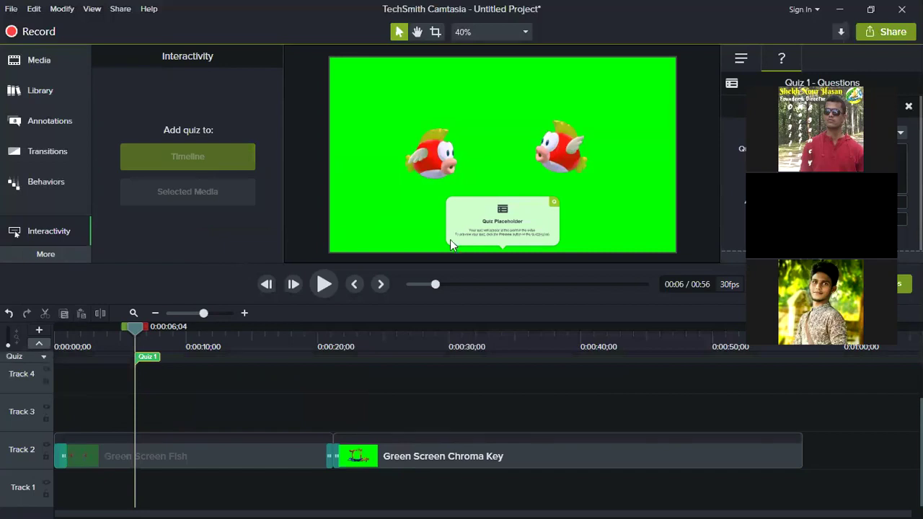
Step: Move the Quiz 1 marker earlier on the timeline, to about 3 seconds
click(497, 208)
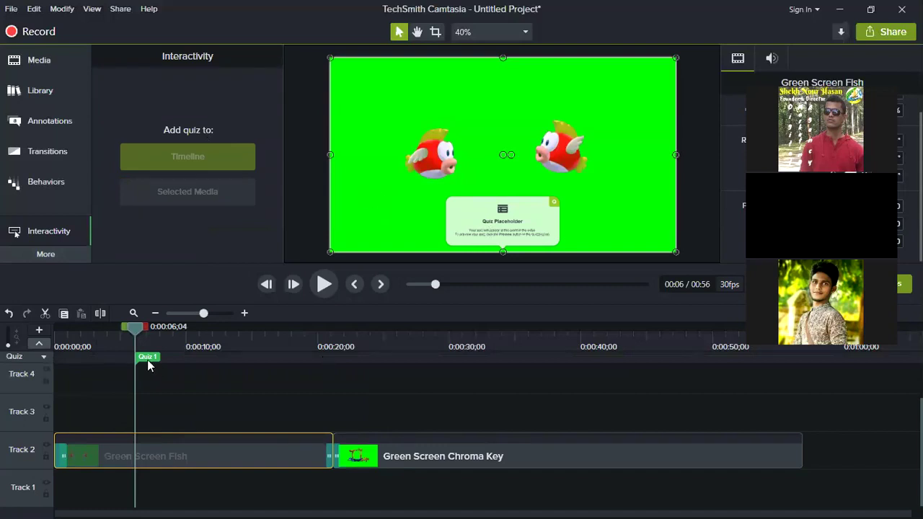
drag(147, 365, 162, 358)
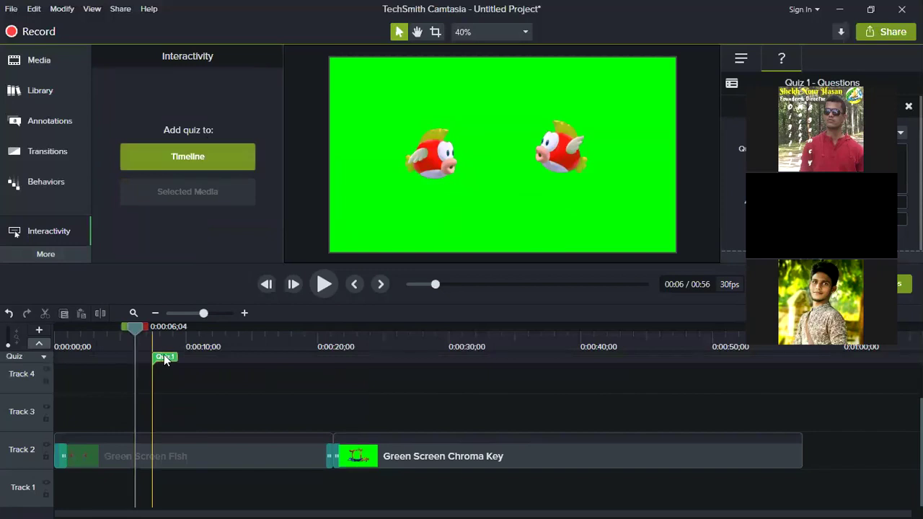
drag(163, 354, 98, 356)
mouse_move(312, 349)
mouse_down()
mouse_move(108, 352)
mouse_move(118, 370)
mouse_up()
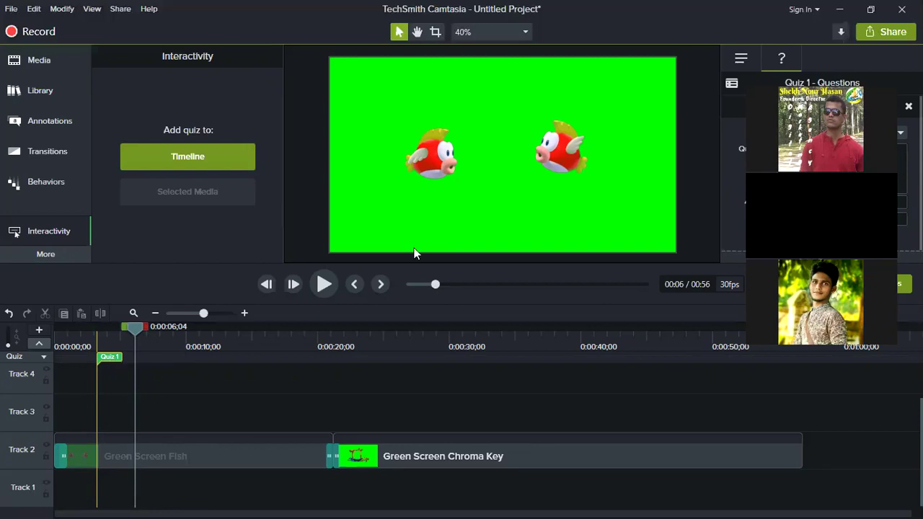
Step: Add a second timeline quiz at 0:00:04;02 and move its marker to about 8.5 seconds
click(110, 339)
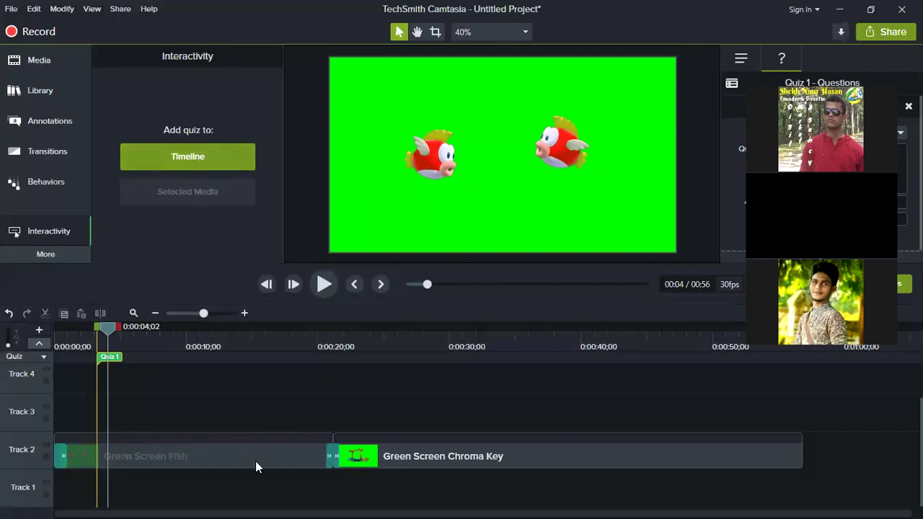
click(456, 457)
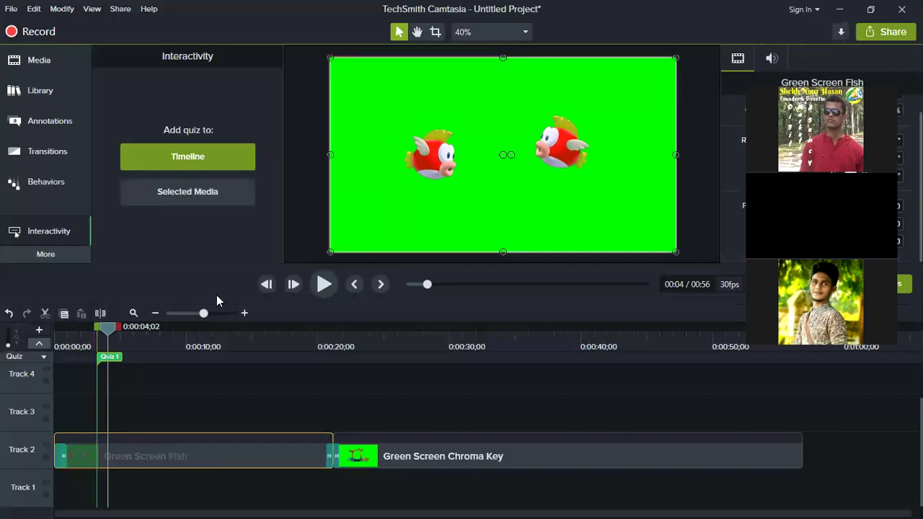
click(203, 157)
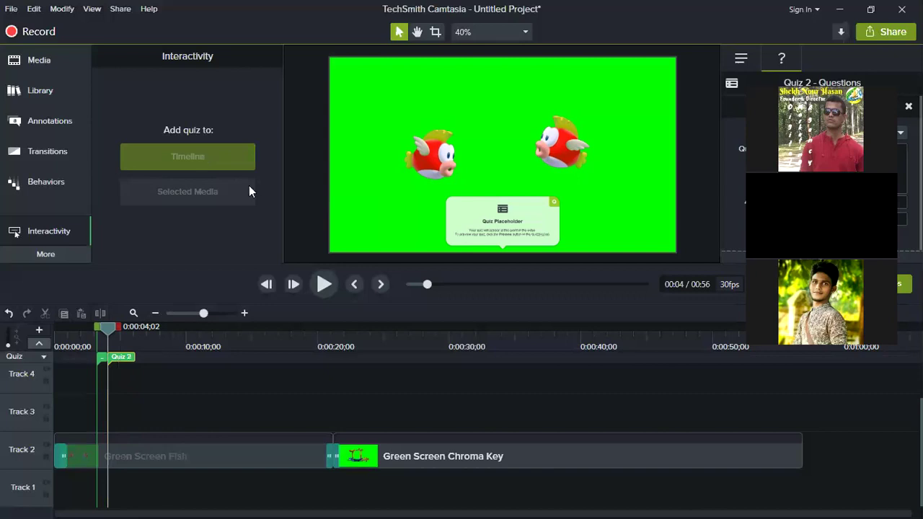
drag(136, 359, 186, 361)
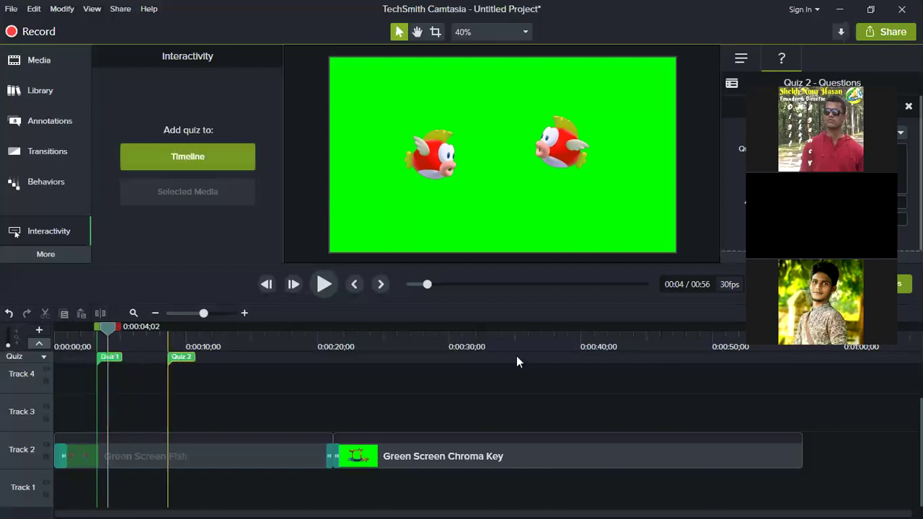
Step: Add a third timeline quiz at about 13 seconds, over the Green Screen Fish clip
click(512, 331)
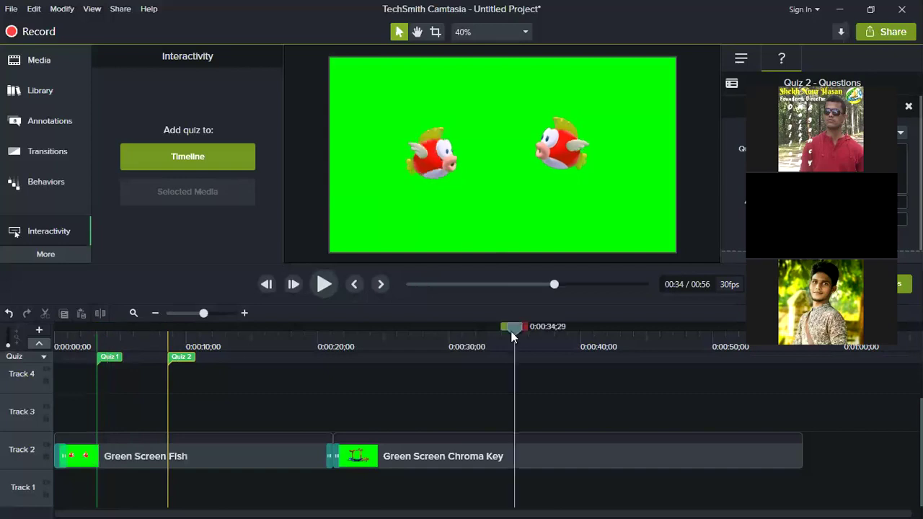
click(235, 346)
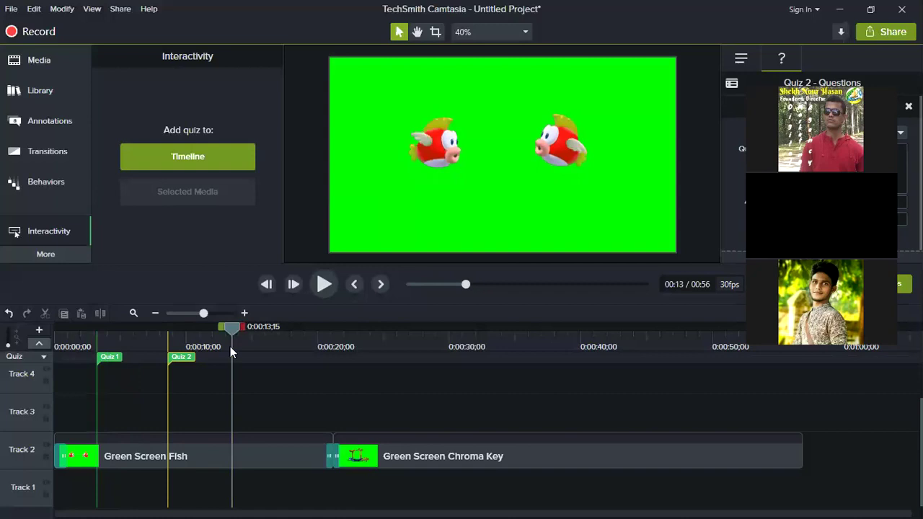
click(230, 346)
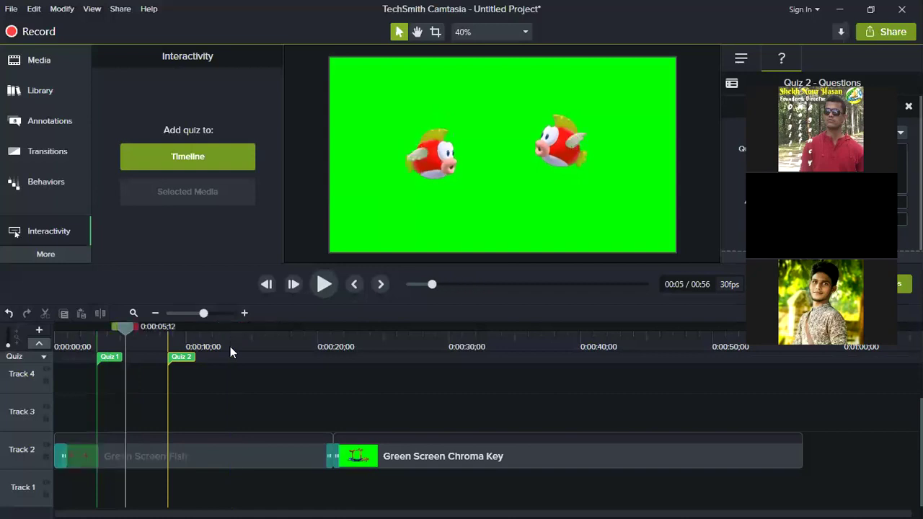
click(188, 167)
Step: Add a fourth timeline quiz at 0:00:25;27, over the Green Screen Chroma Key clip
click(326, 347)
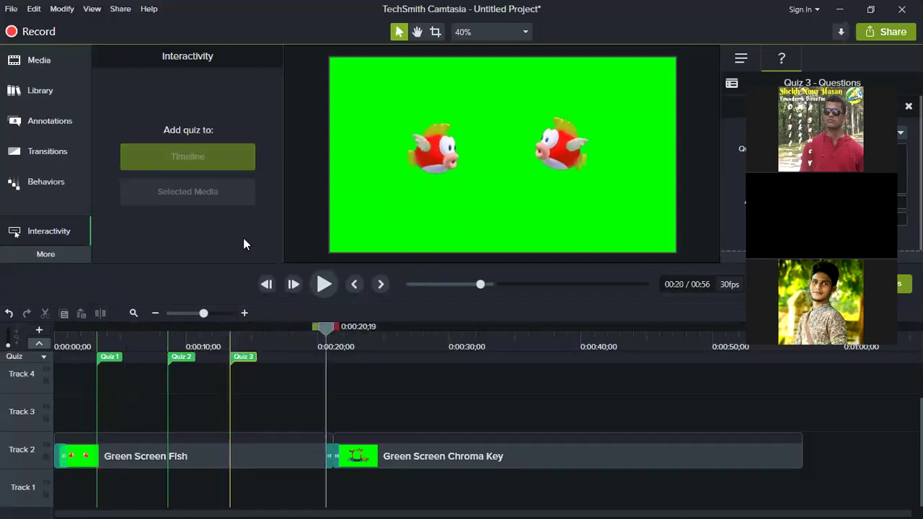
click(396, 347)
click(188, 157)
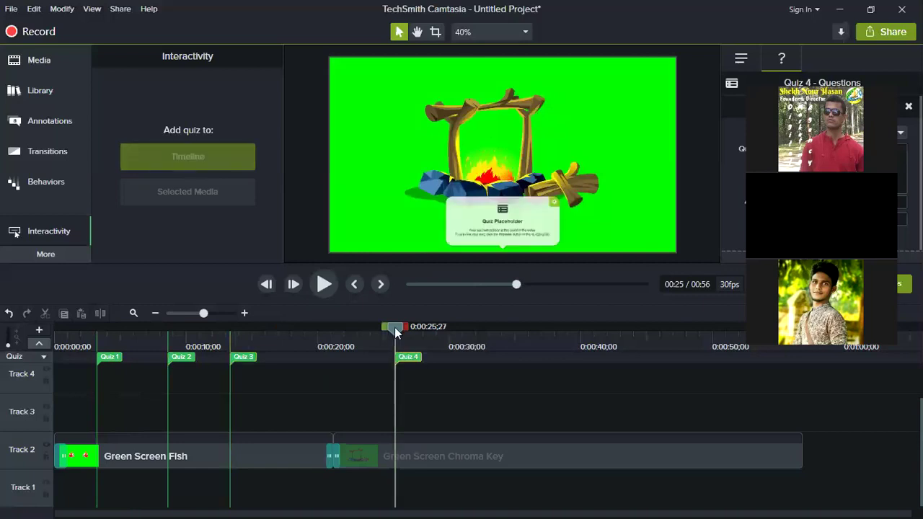
Step: Undo all the quiz additions and marker moves until no quiz is left on the timeline
key(ctrl+z)
key(ctrl+z)
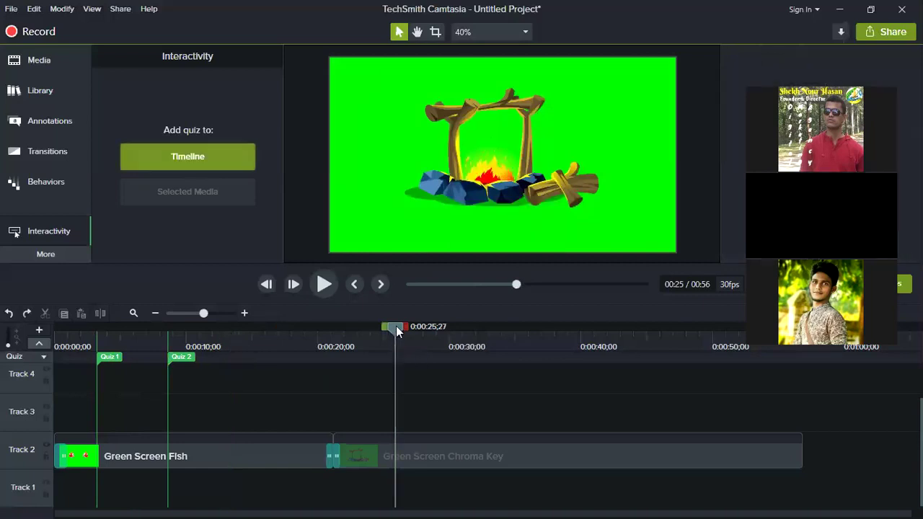
key(ctrl+z)
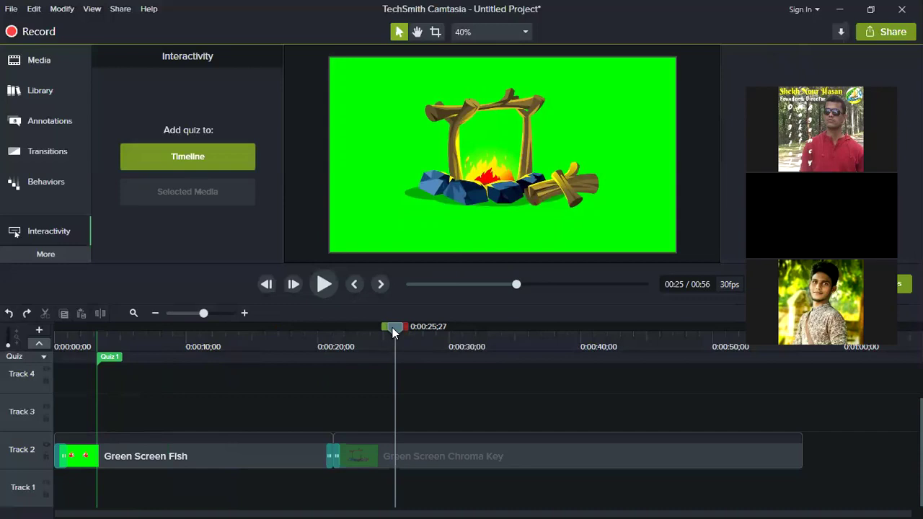
key(ctrl+z)
key(ctrl+z)
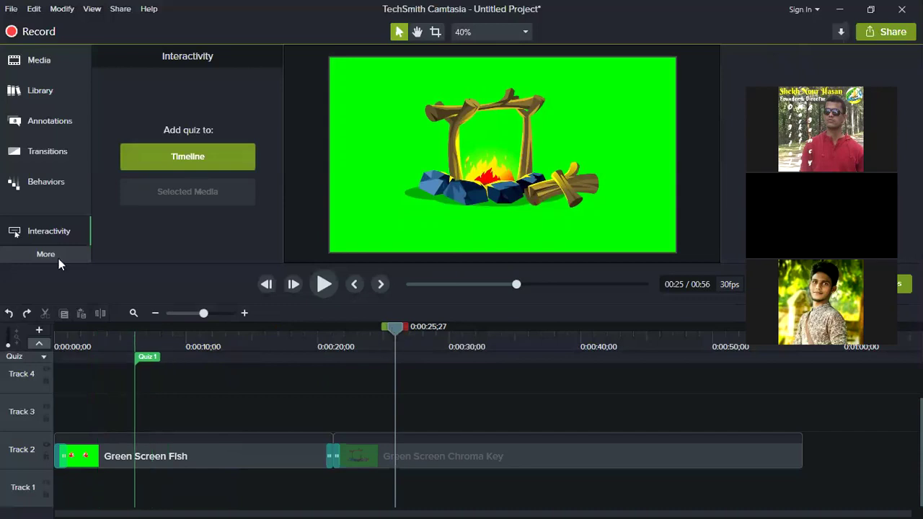
key(ctrl+z)
Step: Add a blank caption at 0:00:25;27, over the Green Screen Chroma Key clip
click(51, 253)
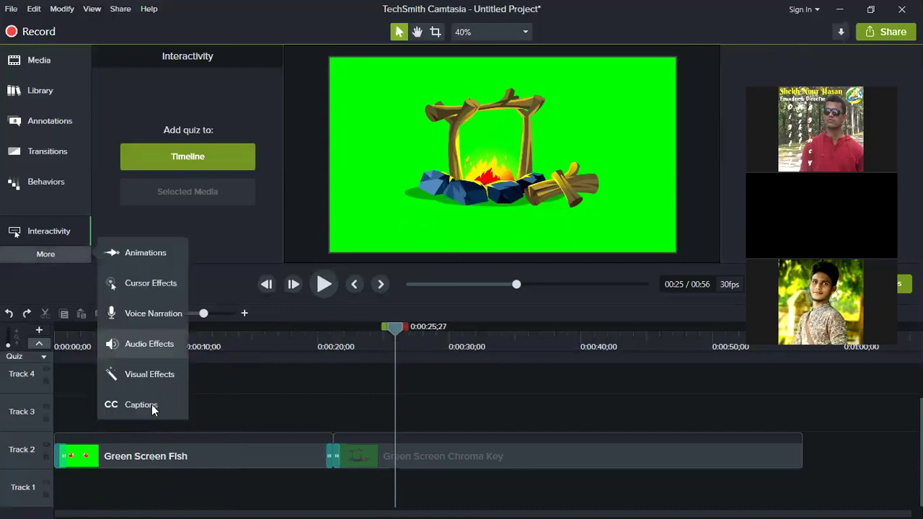
click(144, 405)
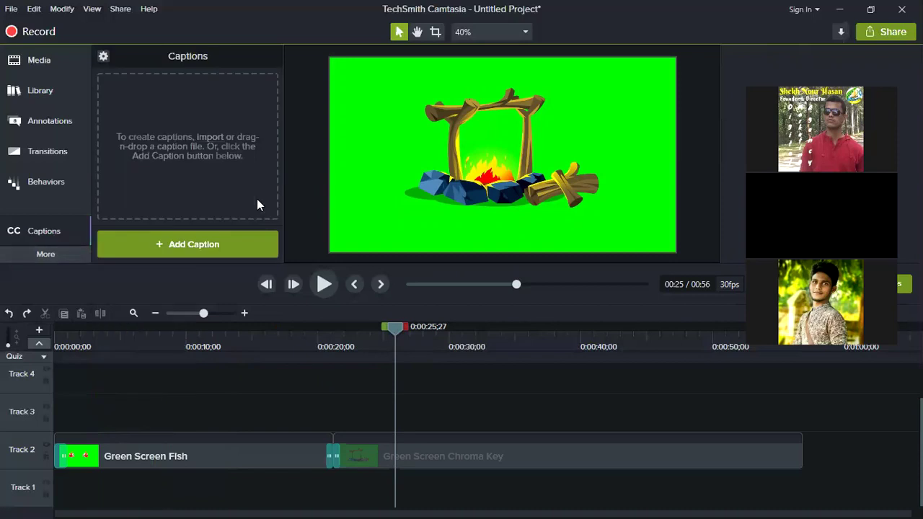
click(199, 249)
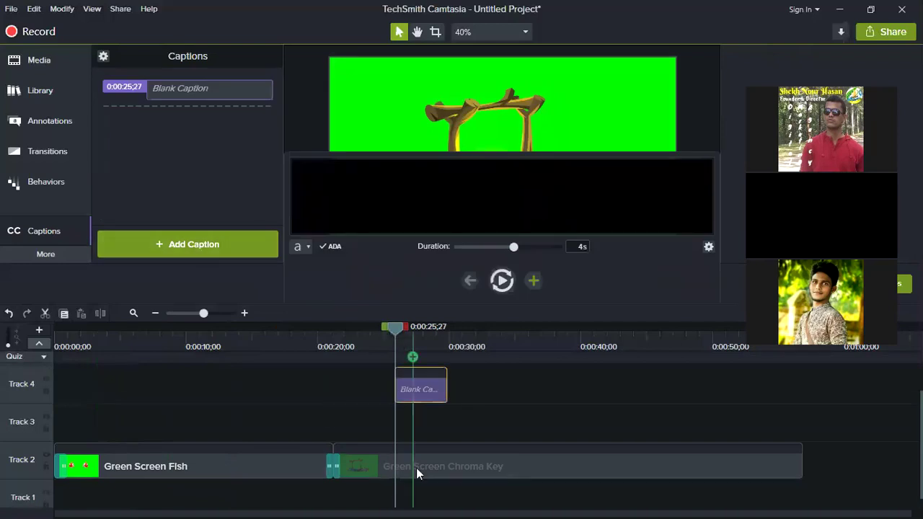
Step: Close the caption editor and add another blank caption at 0:00:04;15, over the Green Screen Fish clip
click(385, 430)
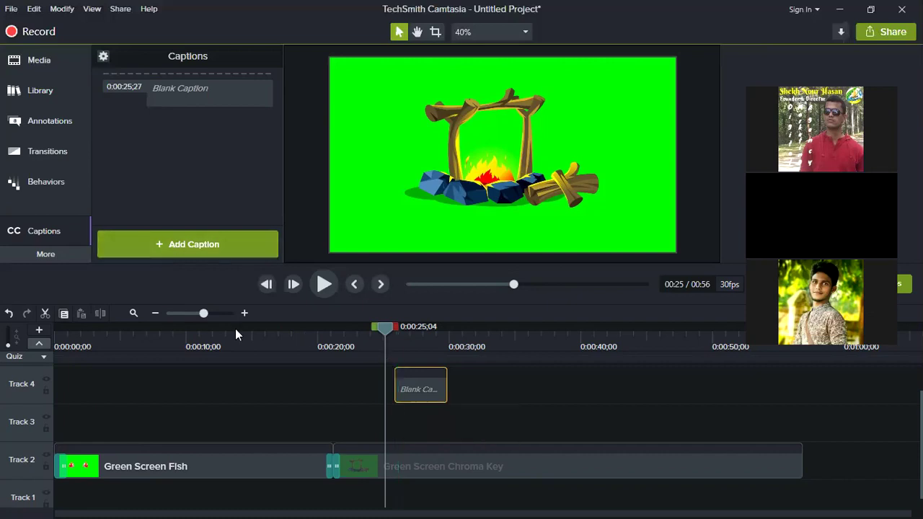
click(112, 339)
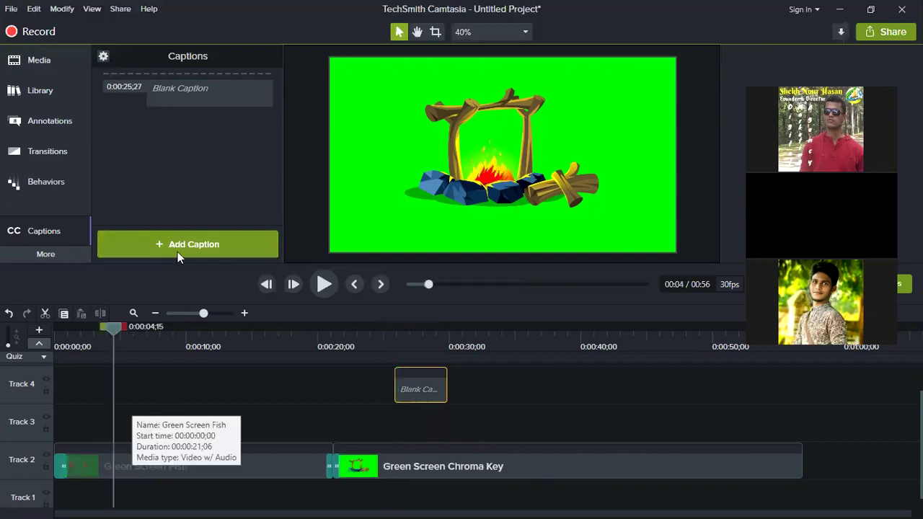
key(ctrl+shift+c)
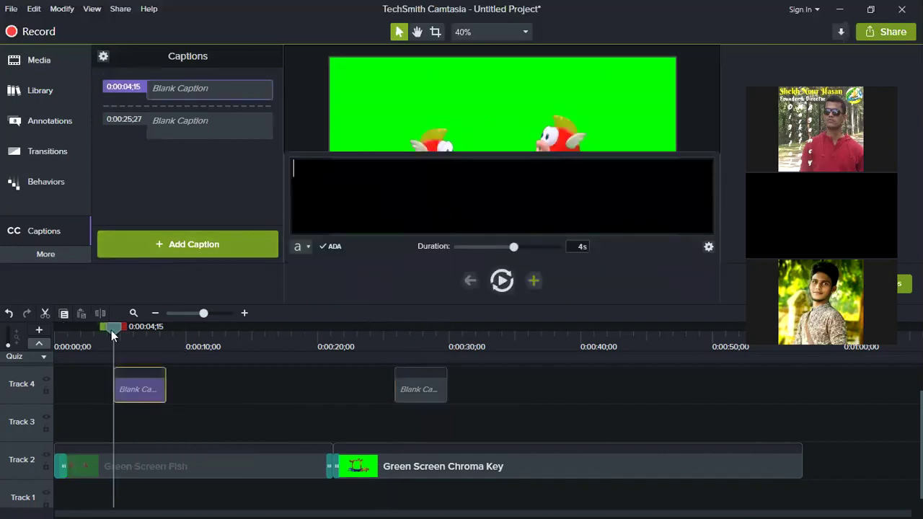
Step: Preview playback across the blank caption over the Green Screen Fish clip and return the playhead to 0:00:05;12
click(238, 301)
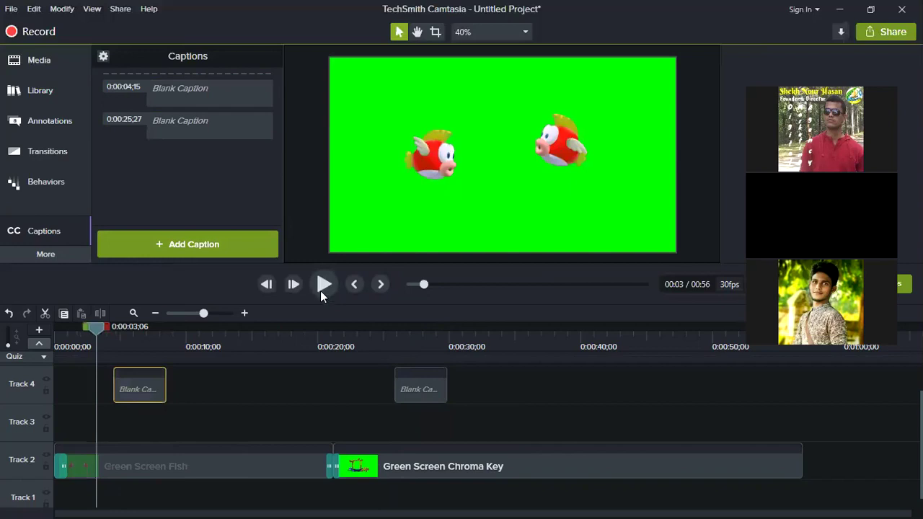
click(323, 285)
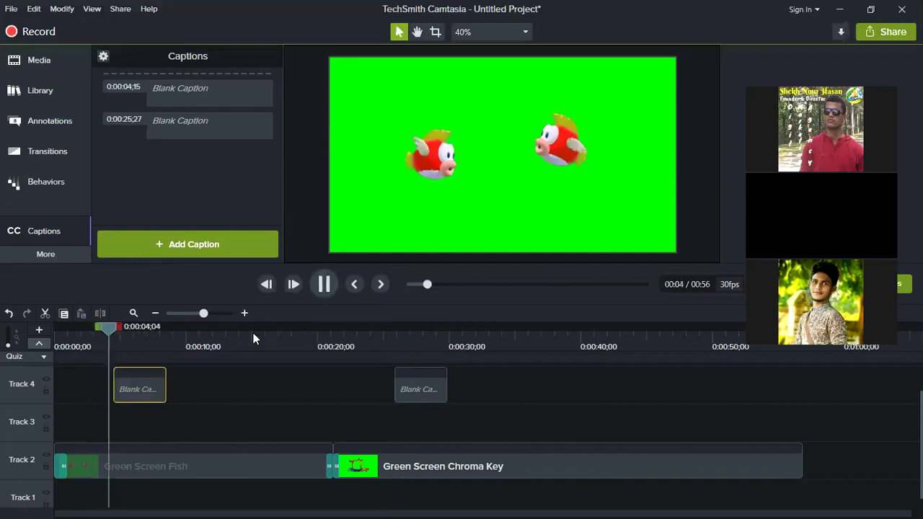
click(148, 384)
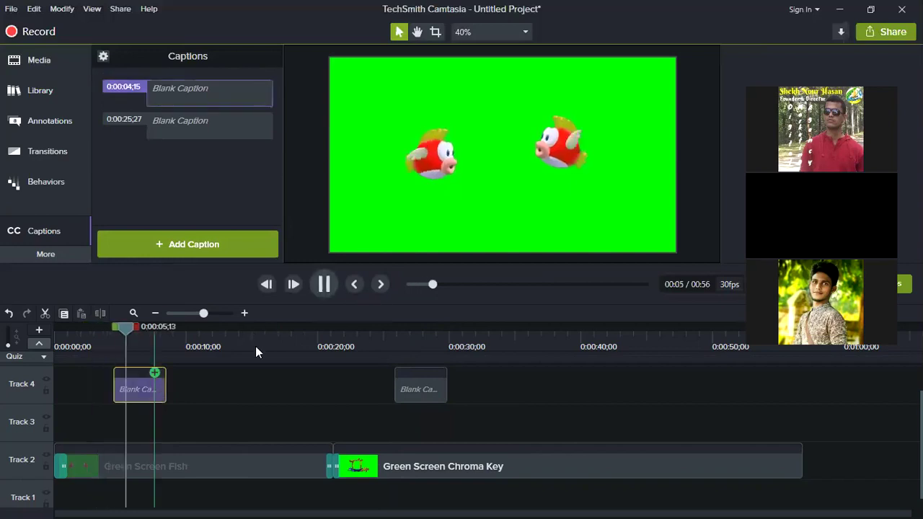
click(148, 382)
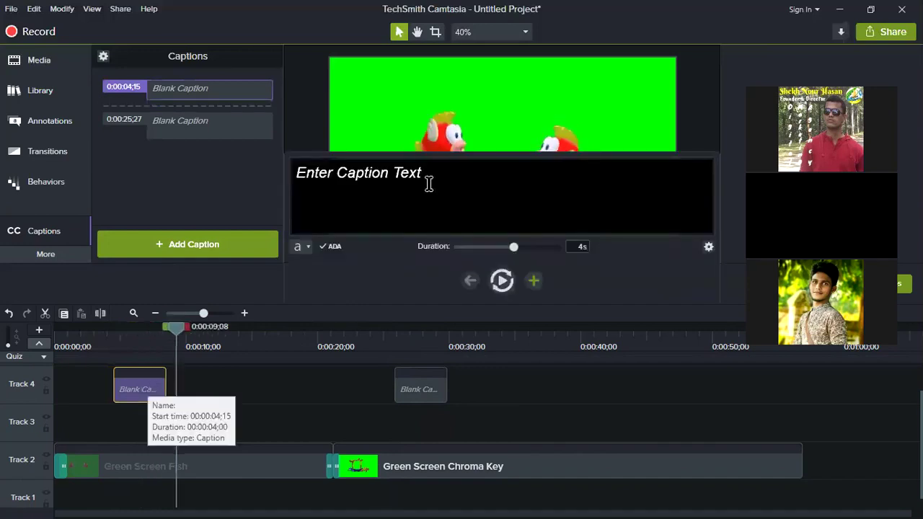
click(462, 292)
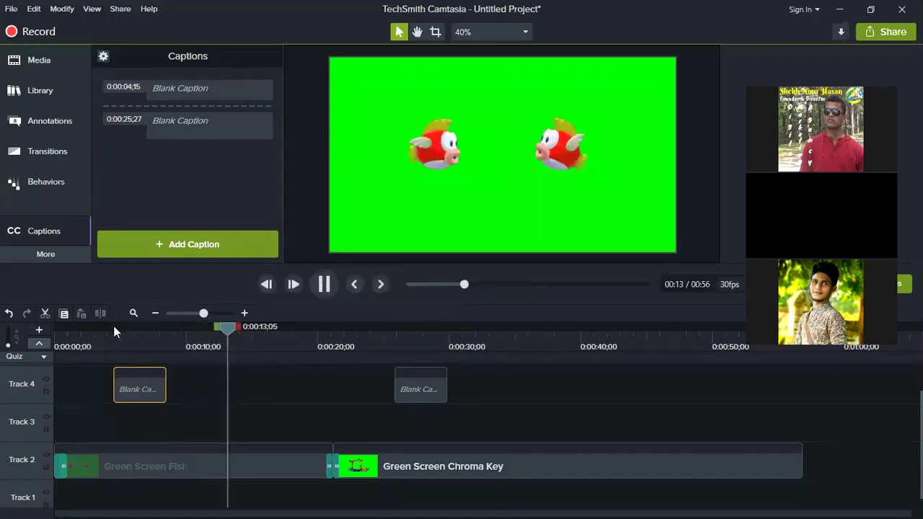
drag(246, 327, 110, 327)
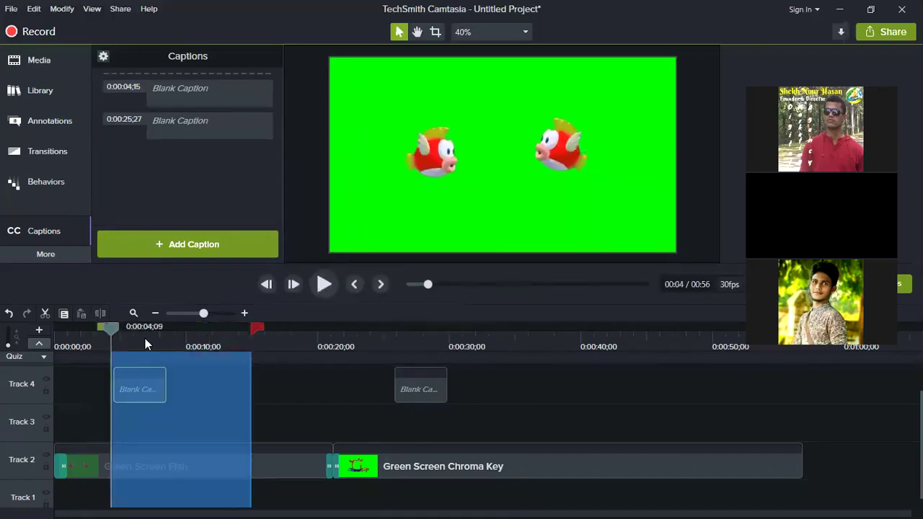
click(142, 326)
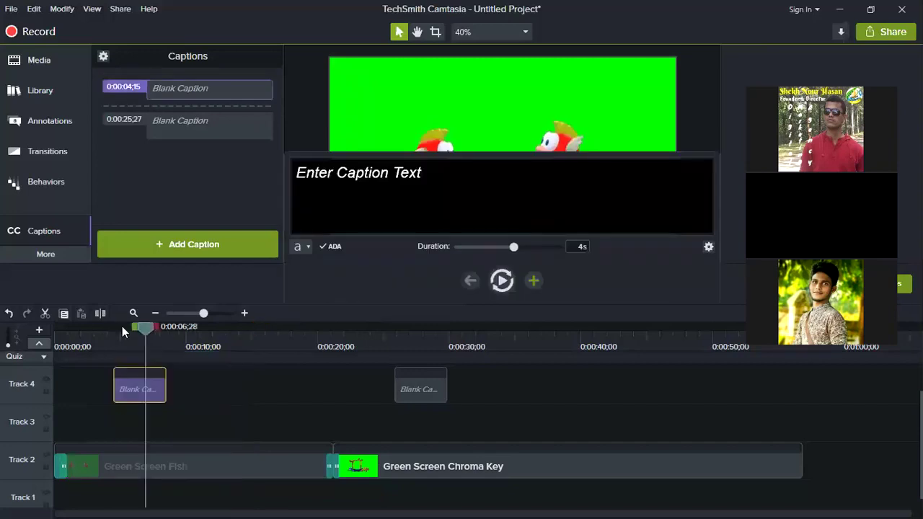
click(122, 326)
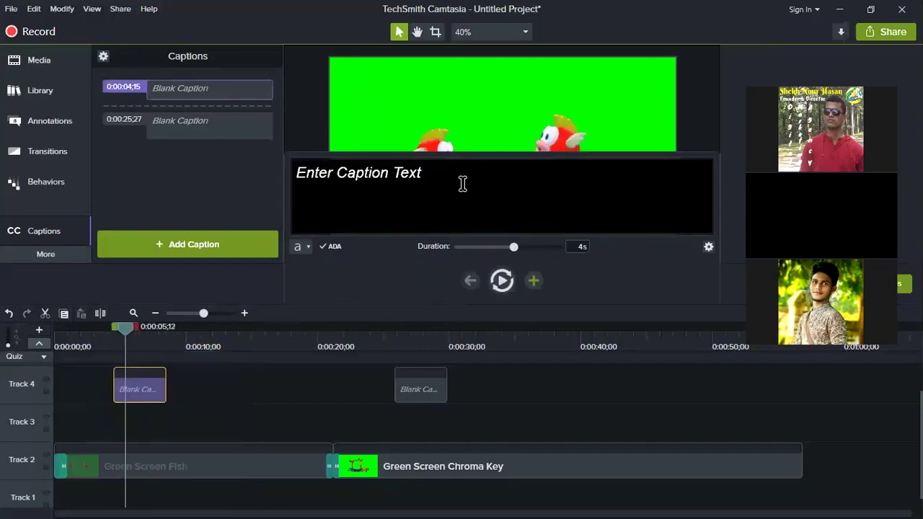
Step: Enter "Best Digital MArketing Agency in Chittagong Bangladesh" as the text of the caption at 0:00:04;15
click(504, 195)
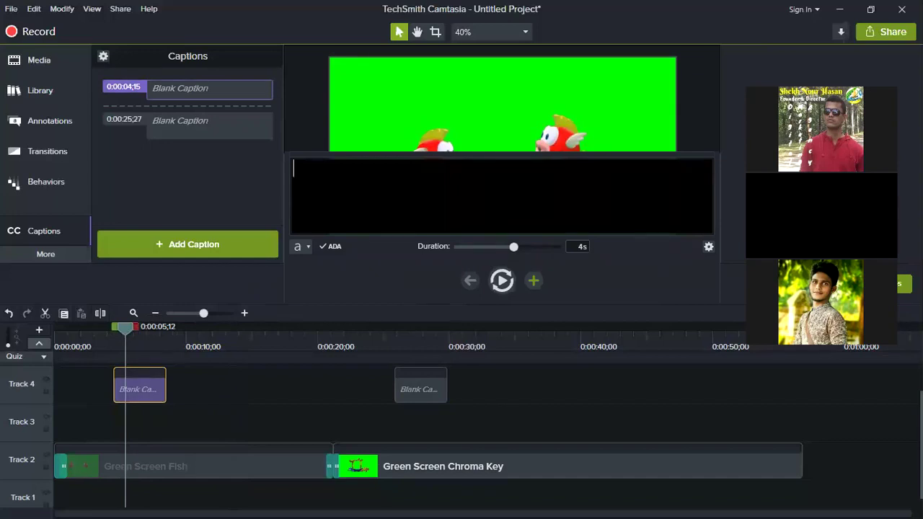
text(Bwe)
key(BackSpace)
key(BackSpace)
key(BackSpace)
text(est D)
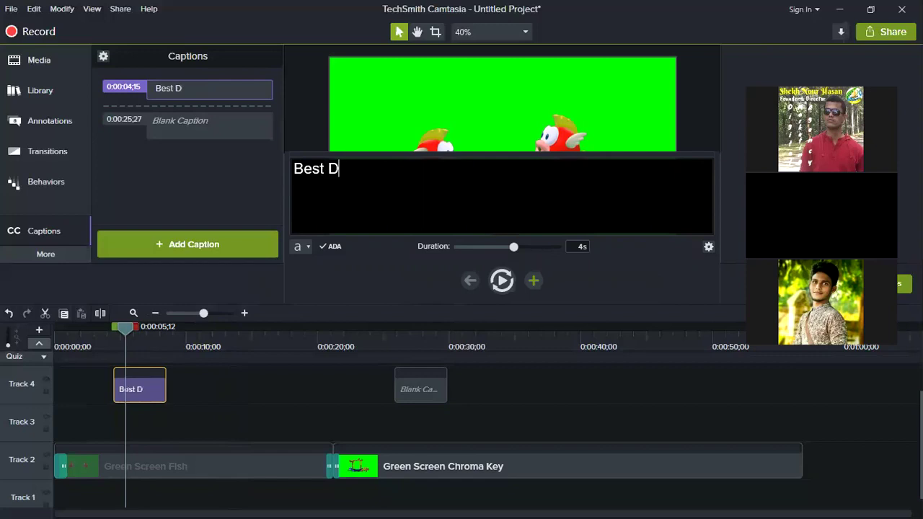
text(igital MA)
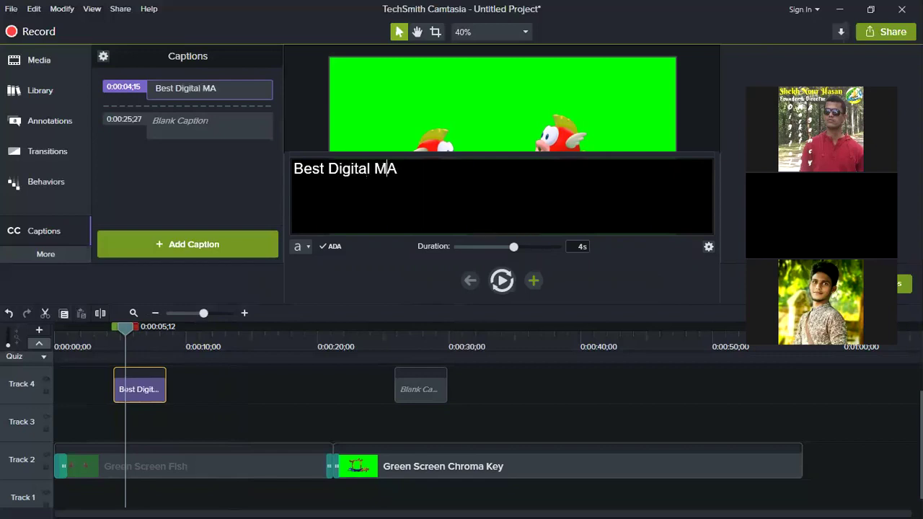
text(rketing AG)
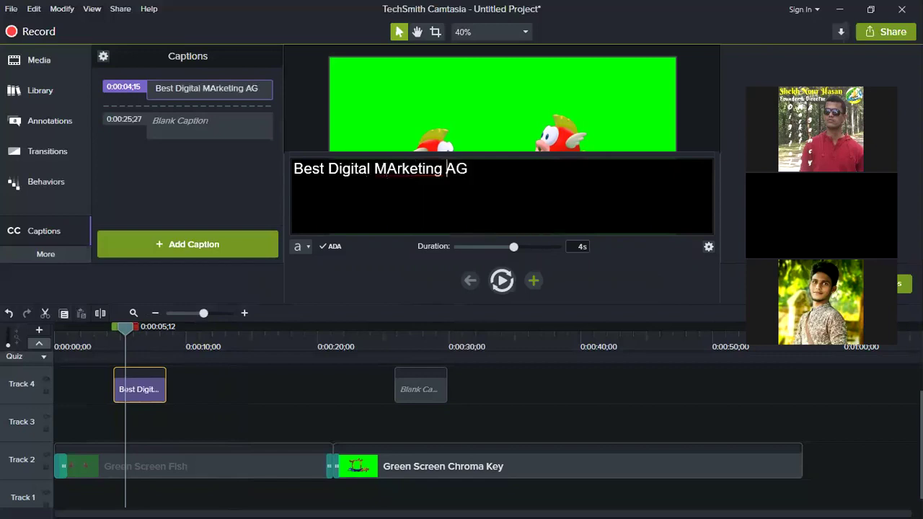
text(enc)
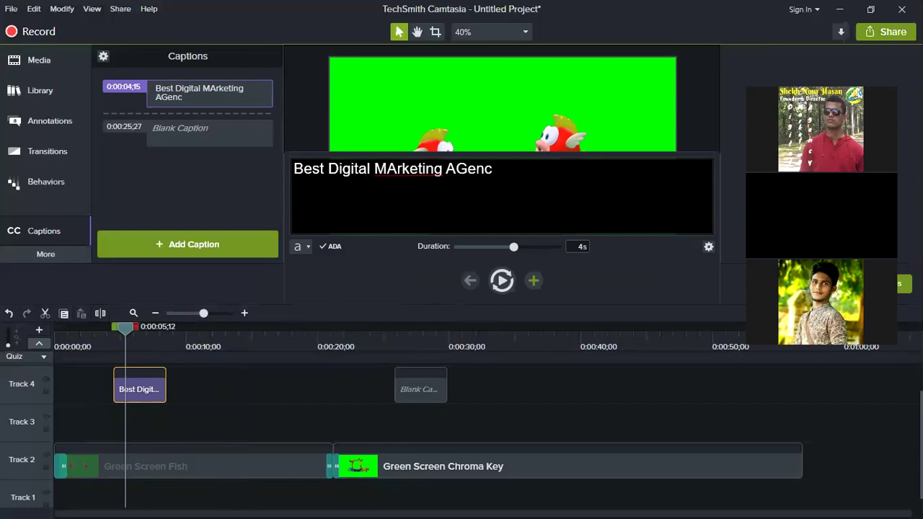
key(BackSpace)
key(BackSpace)
key(BackSpace)
key(BackSpace)
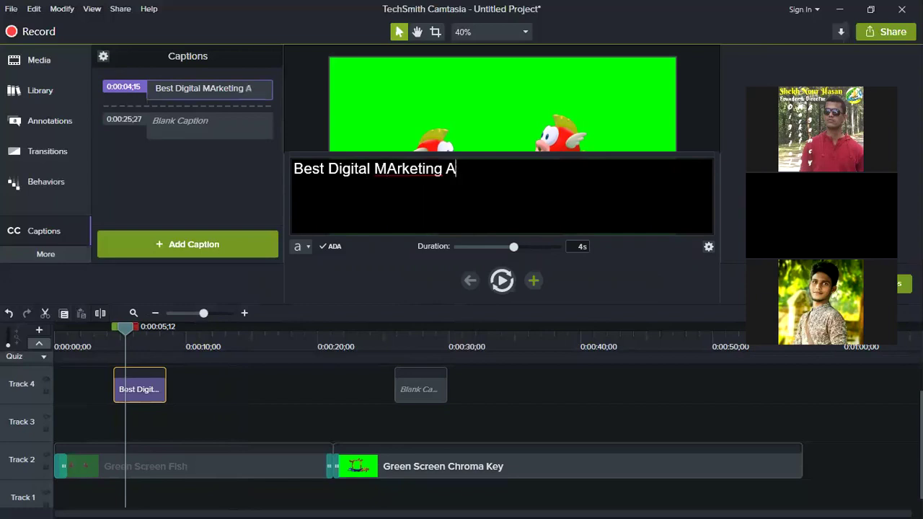
text(gency in )
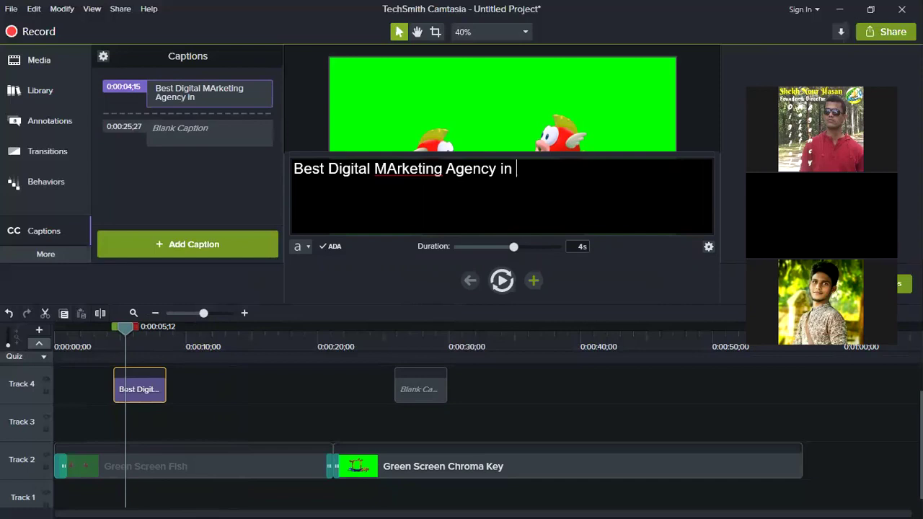
text(Chittag)
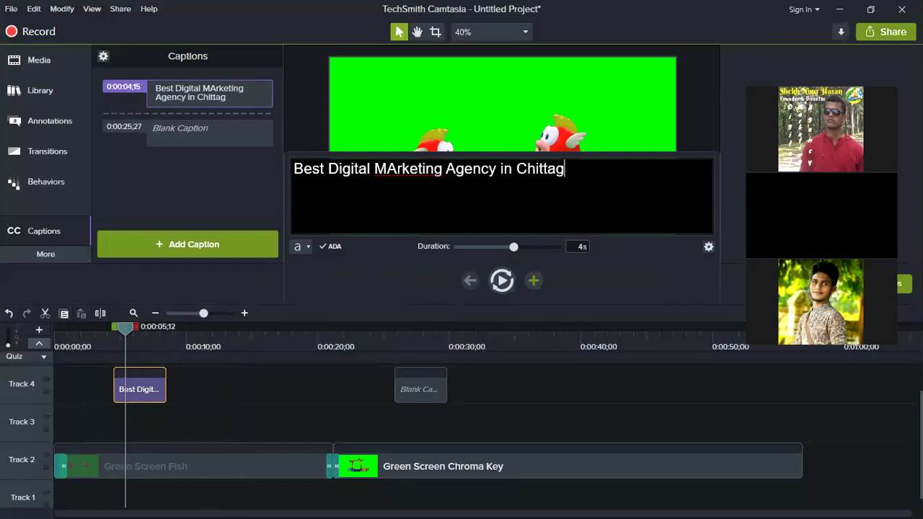
text(ong Bang)
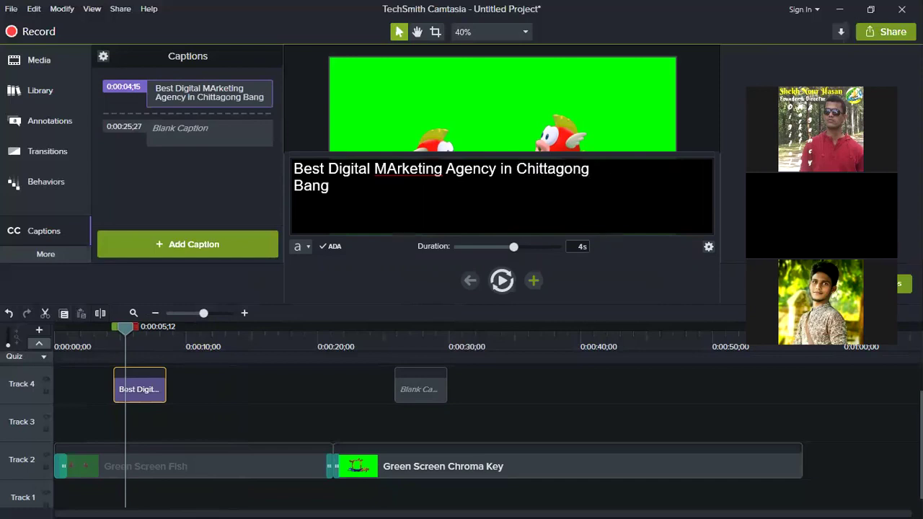
text(lade)
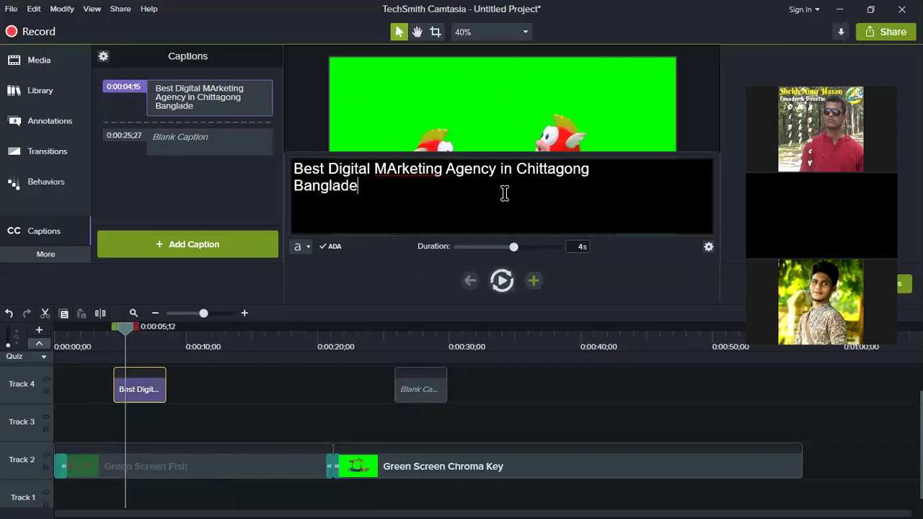
text(sh)
Step: Shorten the first caption on Track 4 from its end and preview playback past it
drag(149, 393, 132, 394)
mouse_move(158, 333)
mouse_down()
mouse_move(169, 336)
mouse_move(154, 341)
mouse_up()
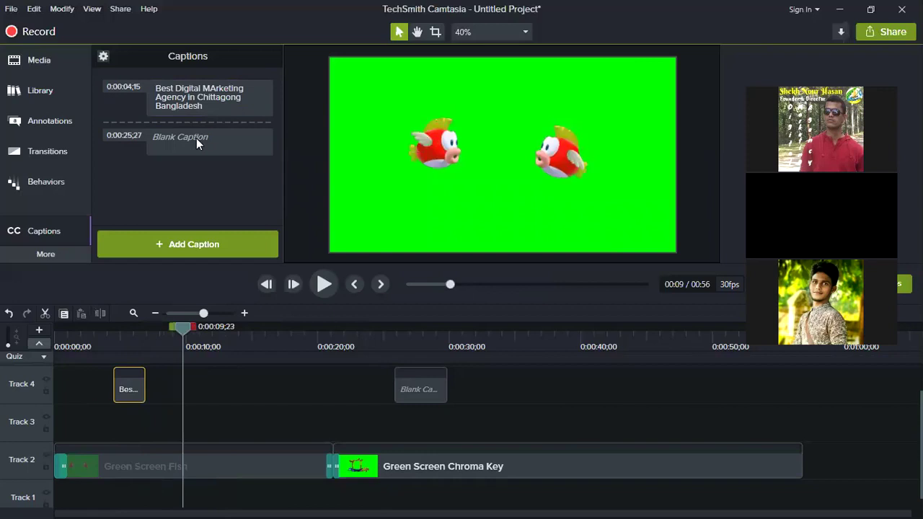
Step: Delete the blank caption at 0:00:25;27 and the text caption at 0:00:04;15 from the timeline
click(196, 144)
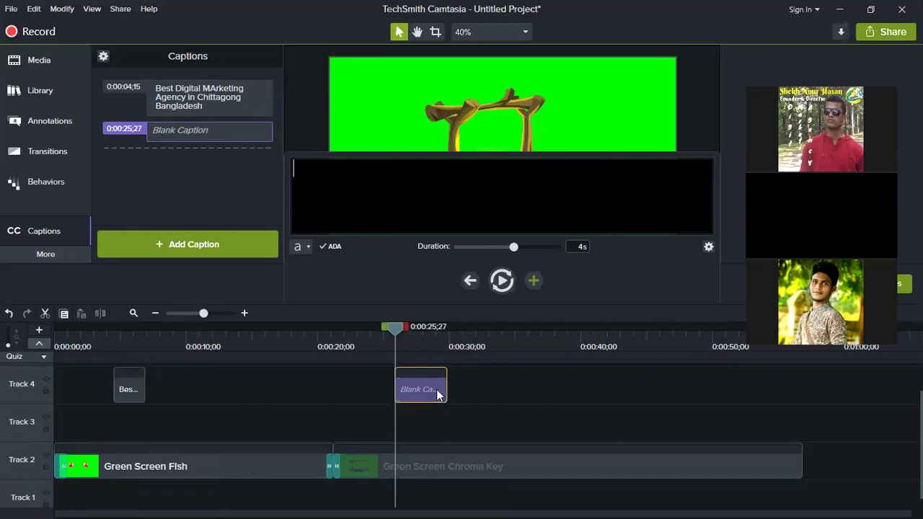
key(Delete)
click(129, 383)
key(Delete)
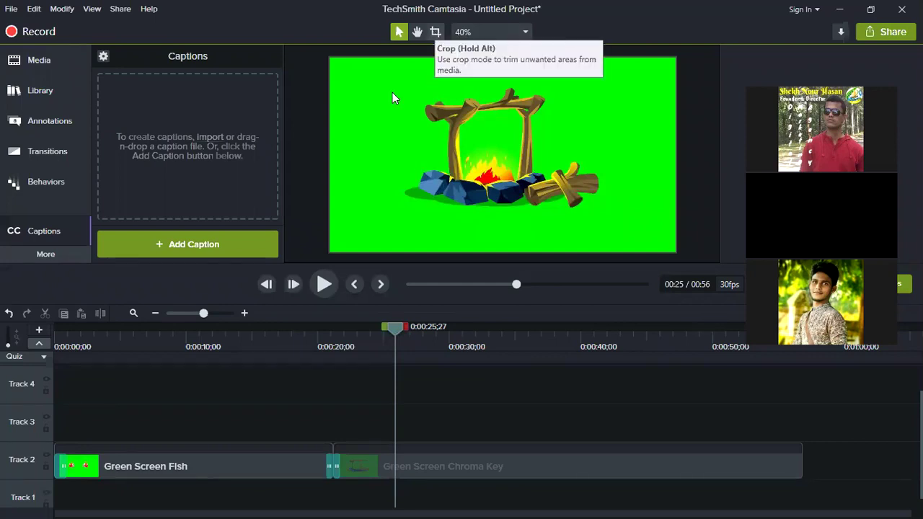
Step: Crop the right and lower edges of the Green Screen Chroma Key clip on the canvas and deselect it
key(alt)
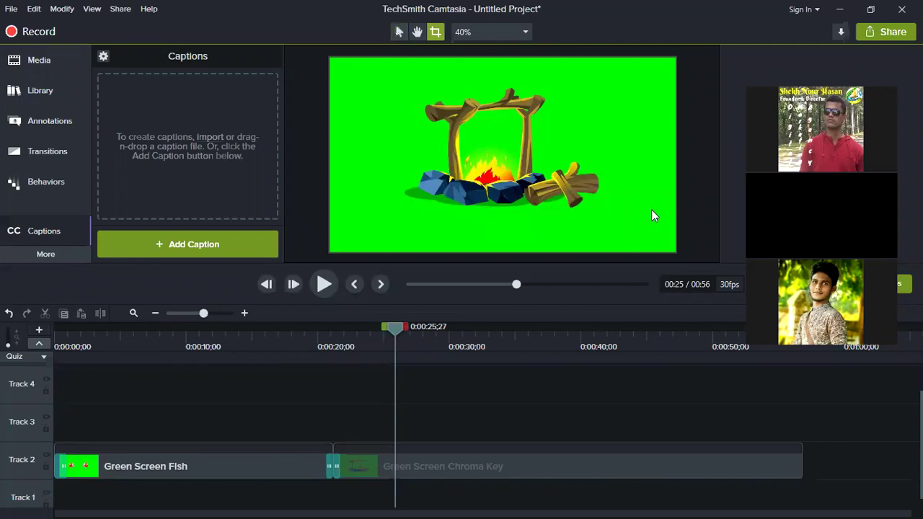
click(647, 252)
drag(621, 225, 583, 180)
drag(609, 215, 637, 234)
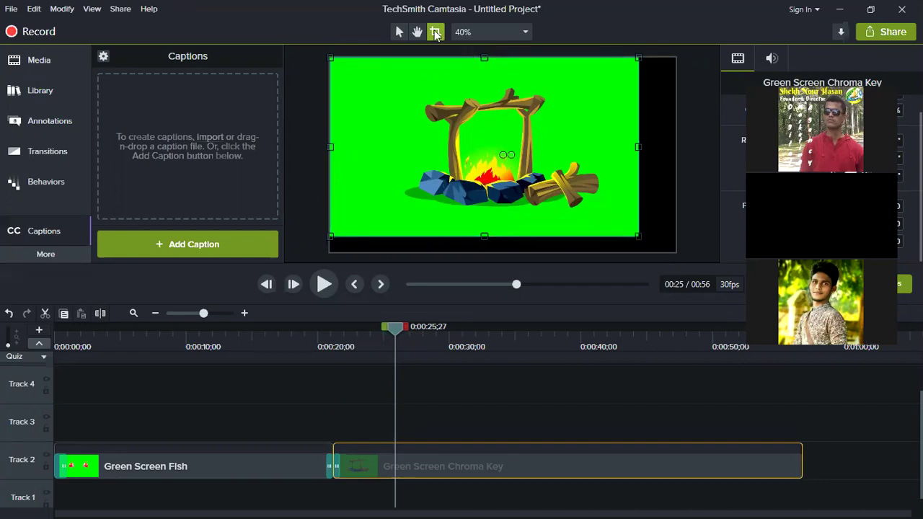
click(689, 179)
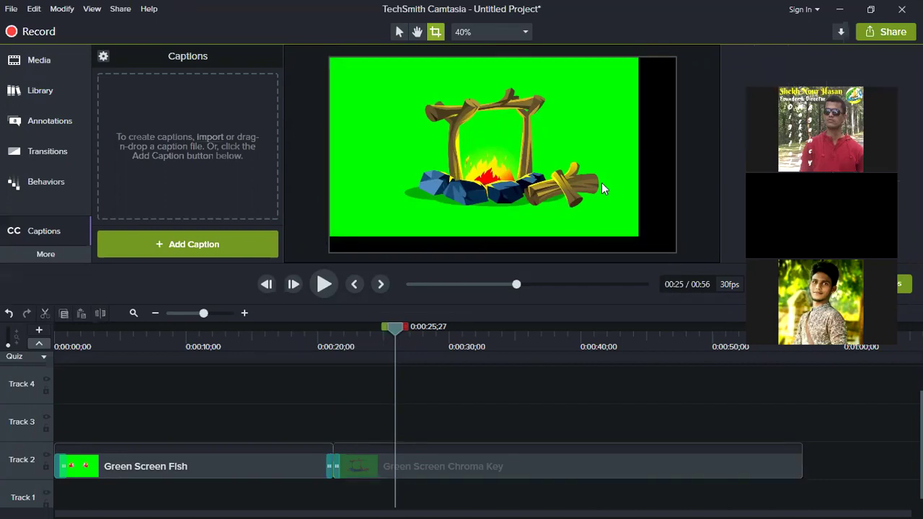
Step: Extend the Green Screen Chroma Key clip's crop back out to the canvas's lower-right corner
click(603, 186)
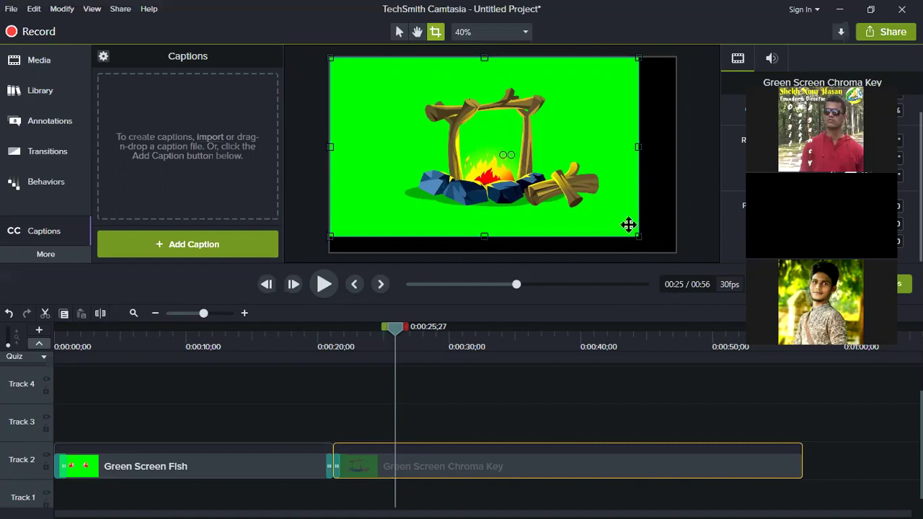
drag(639, 235, 685, 250)
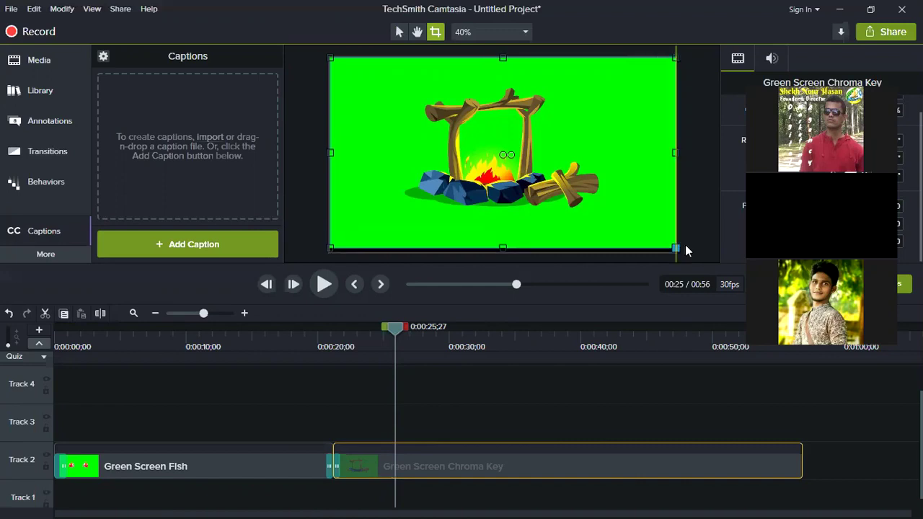
click(705, 192)
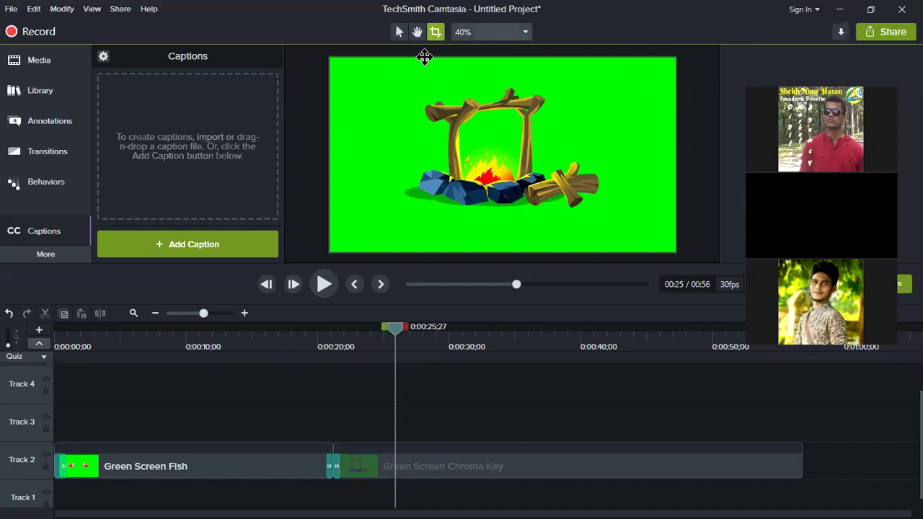
Step: Crop a vertical strip off the right side of the Green Screen Chroma Key clip
click(642, 96)
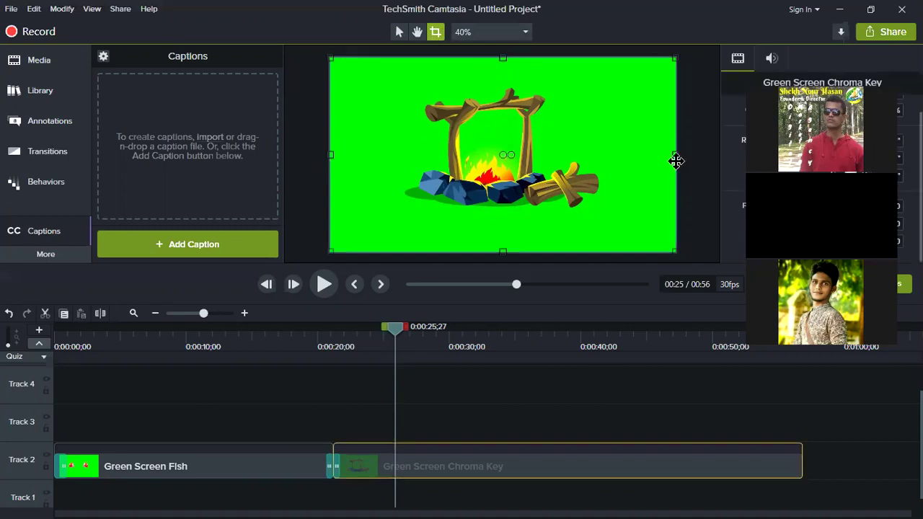
drag(675, 155, 621, 155)
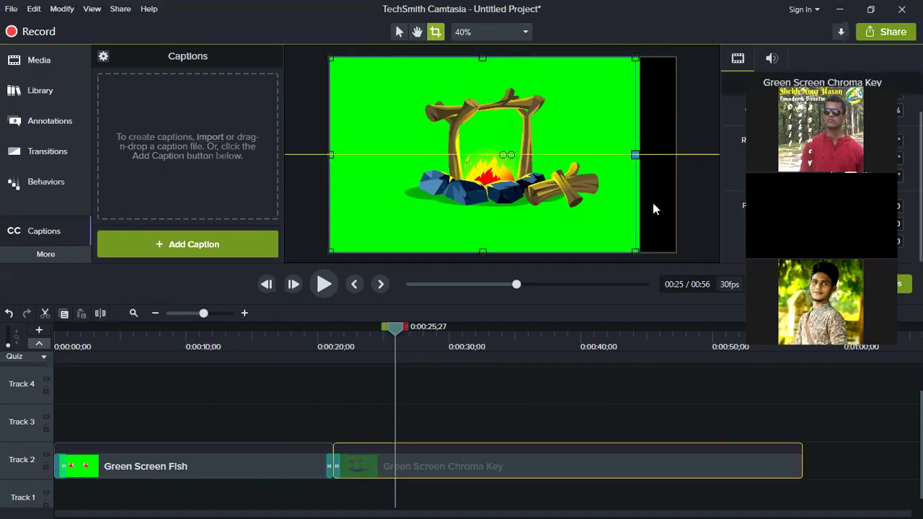
click(636, 183)
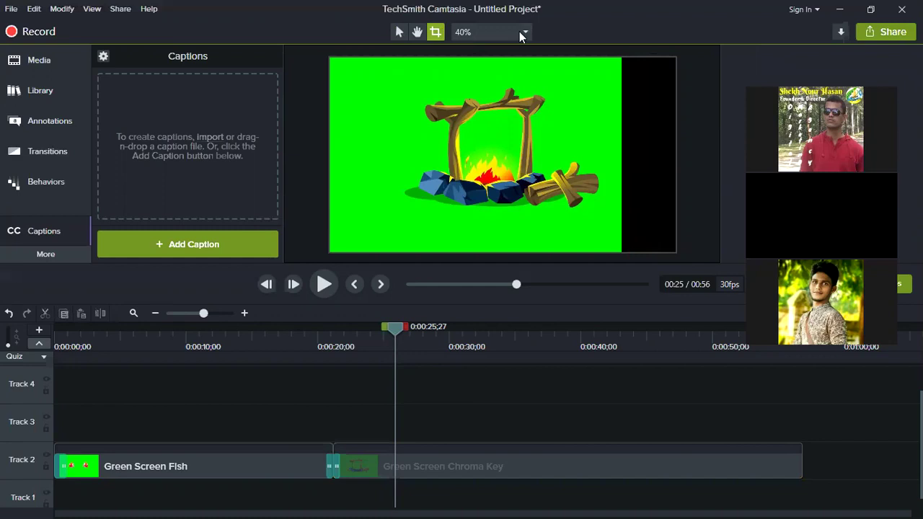
Step: Set the canvas zoom to 50% and move the cropped Green Screen Chroma Key clip to the canvas's horizontal centre
click(519, 31)
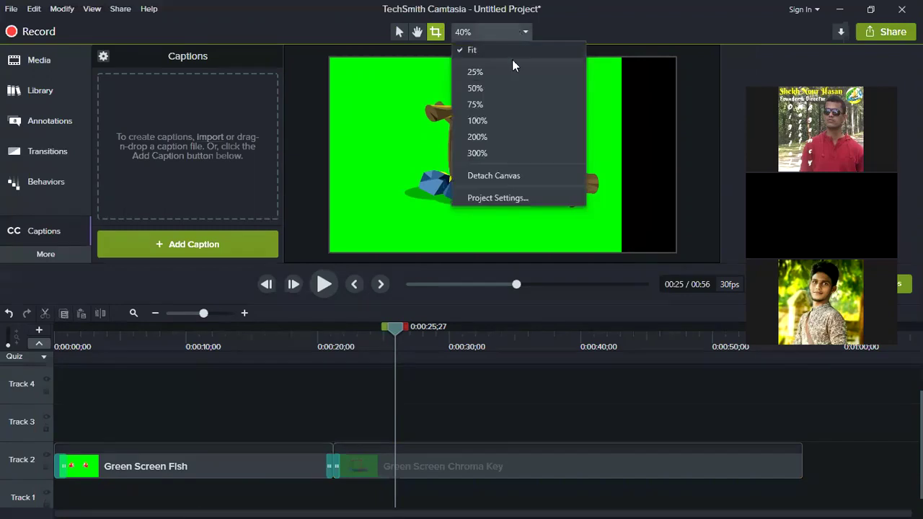
click(494, 102)
scroll(515, 65, down, 1)
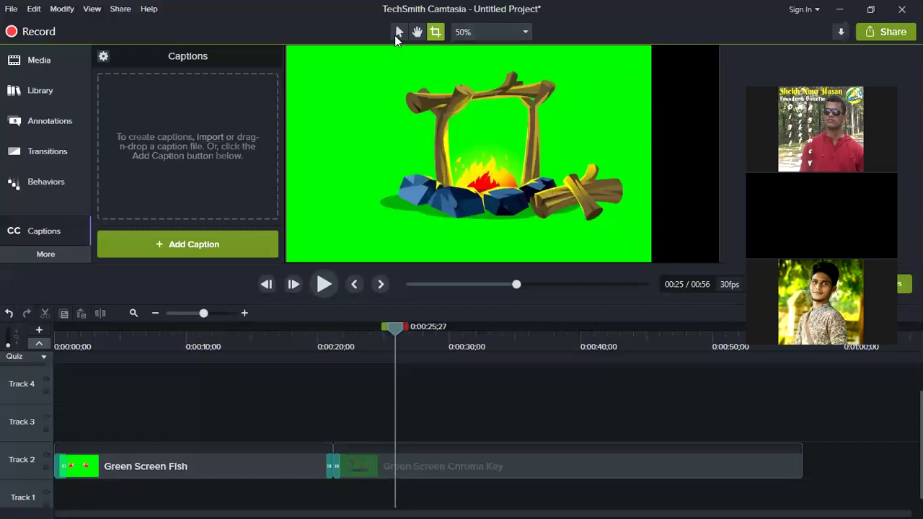
key(Escape)
click(484, 123)
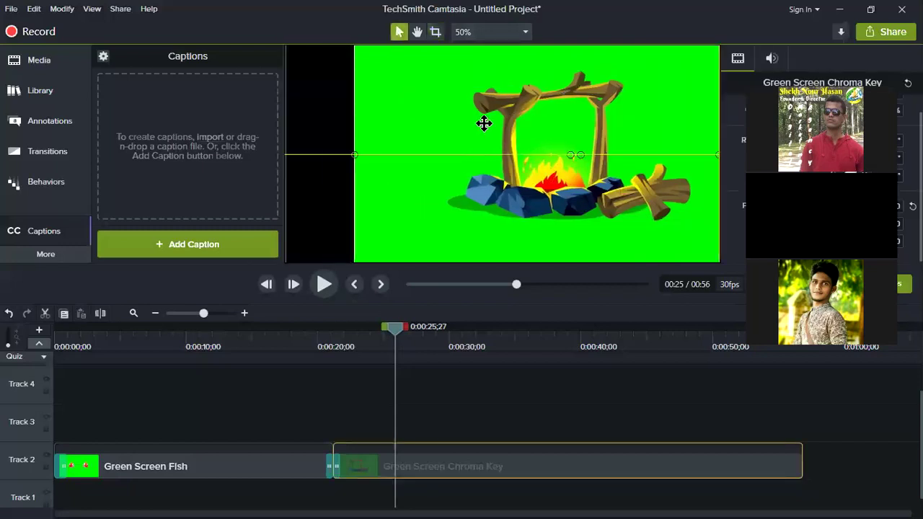
drag(620, 153, 621, 154)
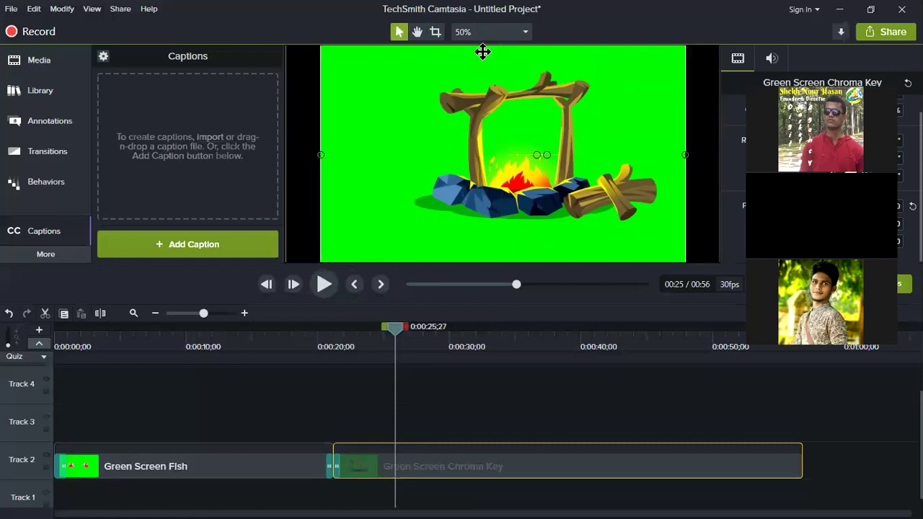
Step: Examine the canvas dimension and background colour options in the project settings, and close them without applying changes
click(523, 34)
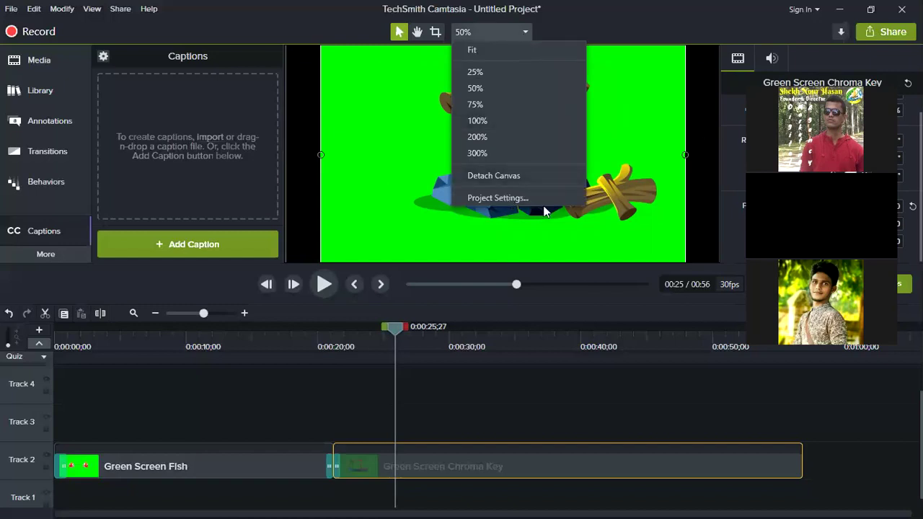
click(554, 274)
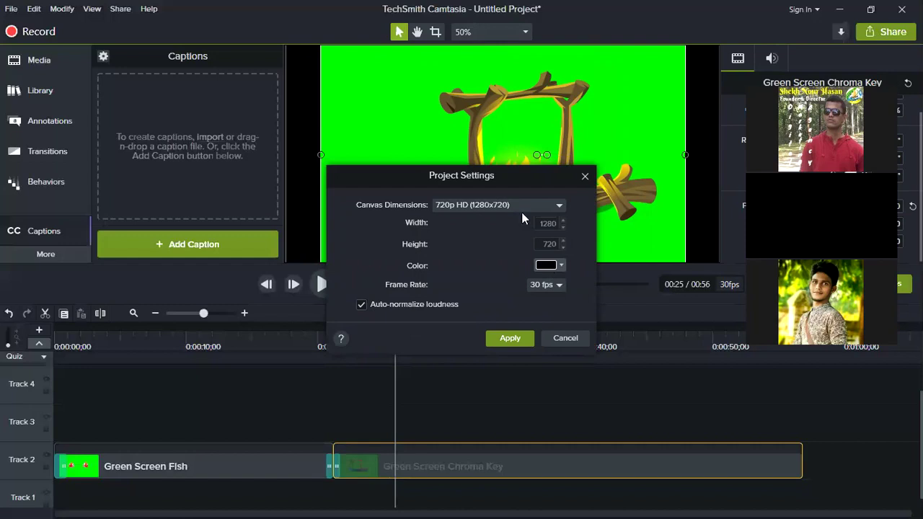
click(562, 265)
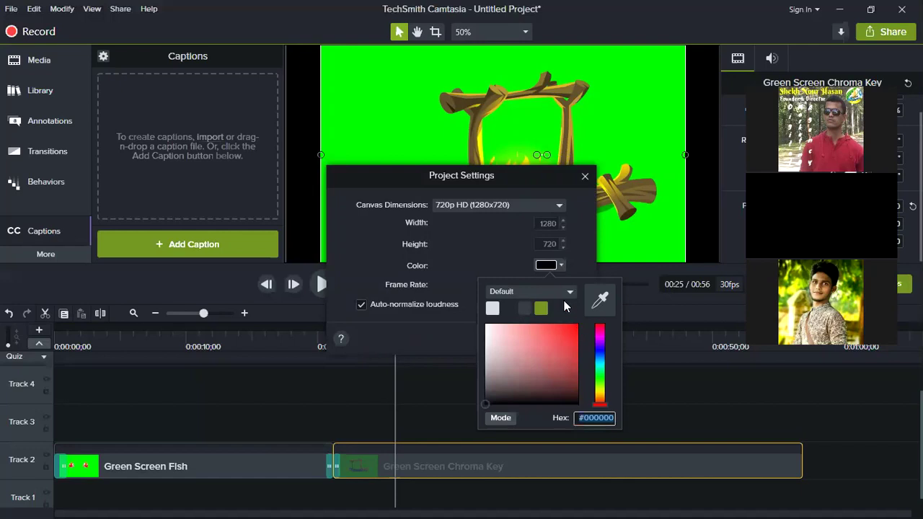
click(569, 329)
mouse_move(576, 330)
mouse_down()
mouse_move(553, 340)
mouse_move(478, 409)
mouse_up()
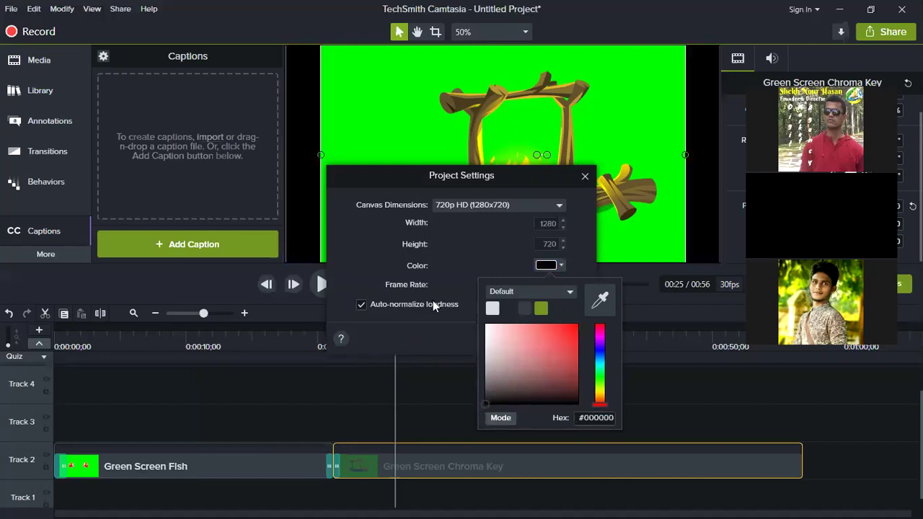
click(573, 250)
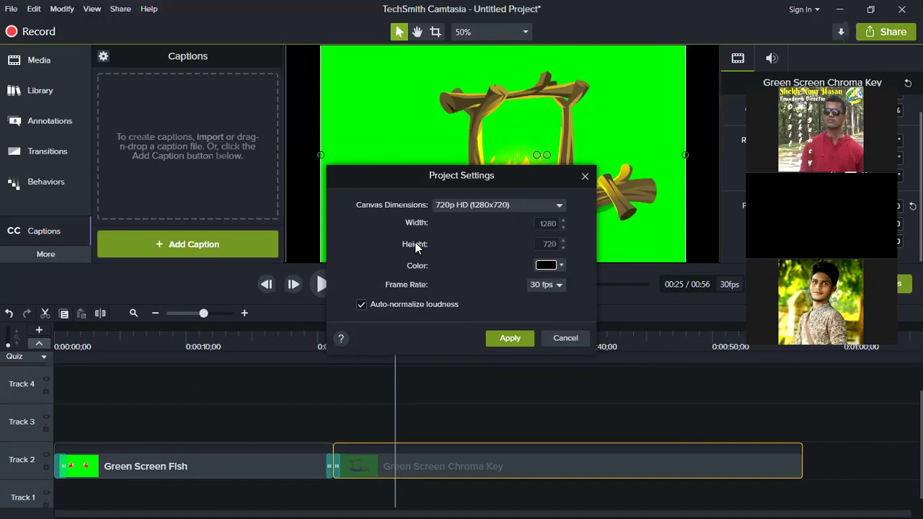
click(584, 175)
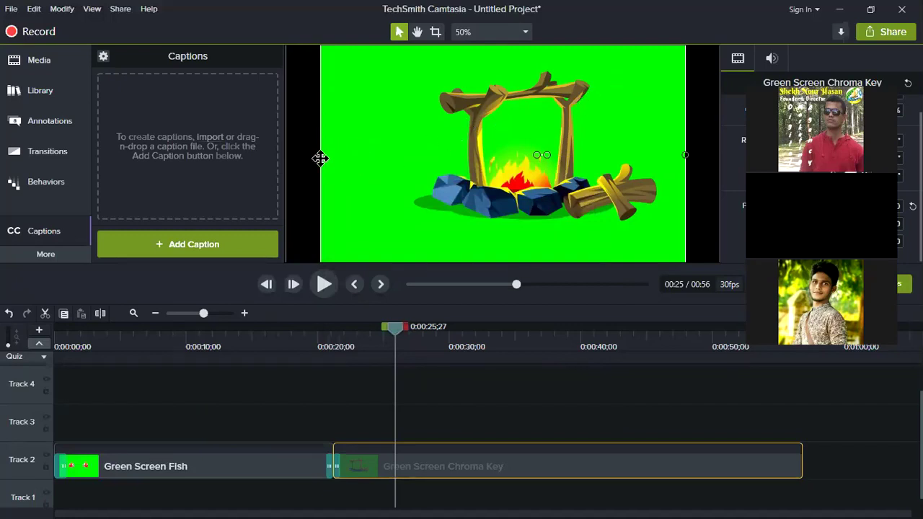
Step: Scale the Green Screen Chroma Key clip down slightly from its left edge and crop strips off its left and right sides
drag(321, 154, 368, 108)
click(435, 33)
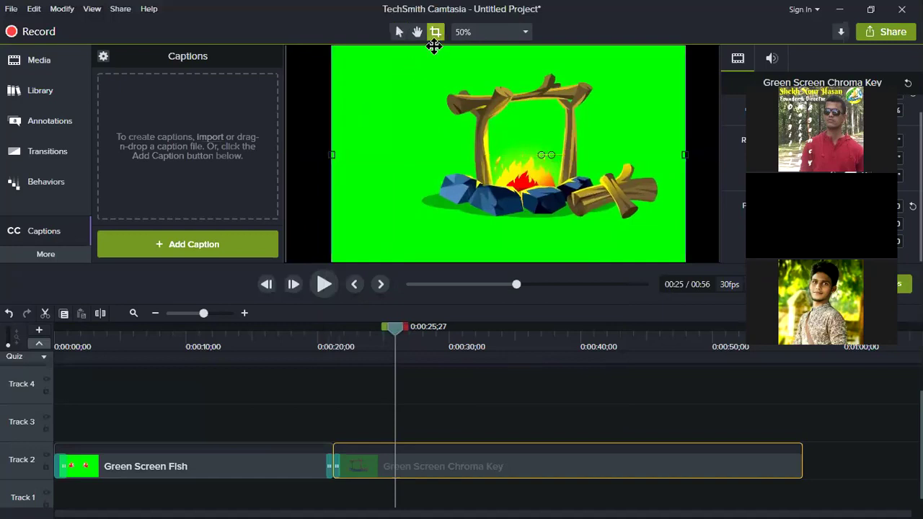
drag(331, 155, 443, 154)
drag(686, 155, 670, 155)
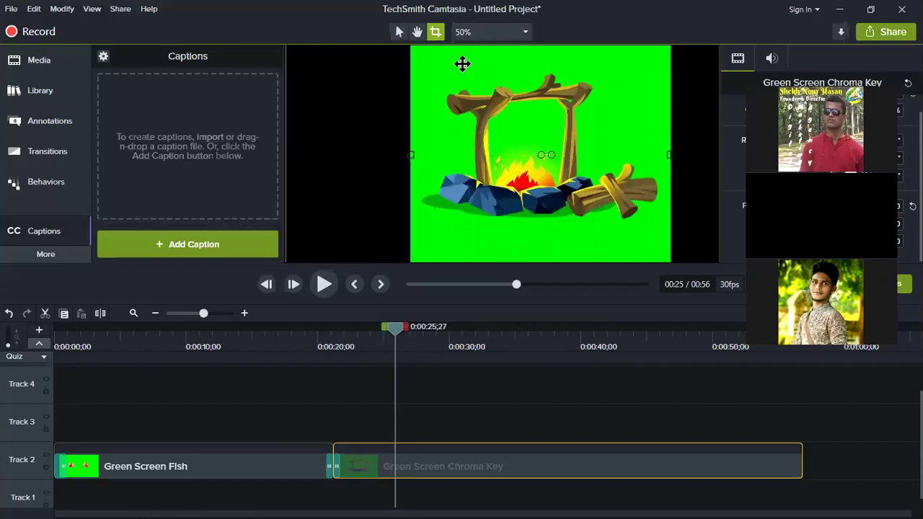
click(684, 136)
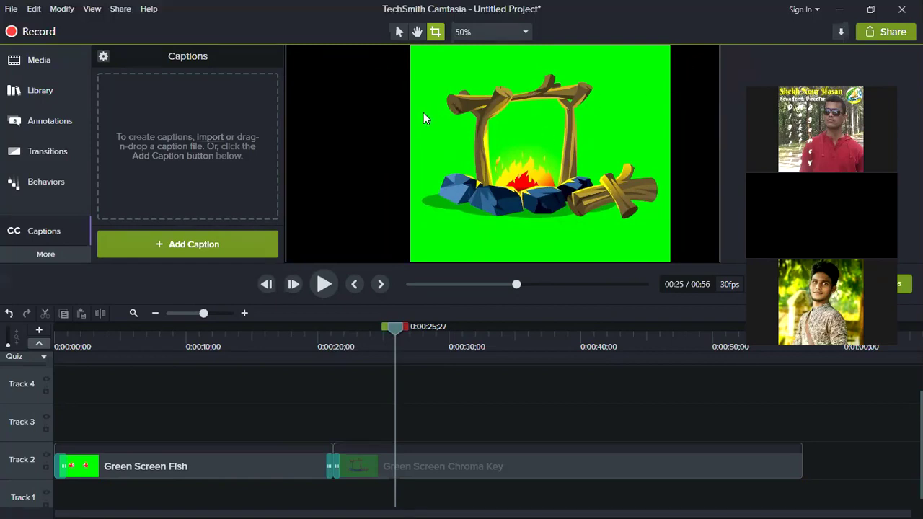
Step: Pan the canvas view back and forth with the Hand tool
click(416, 32)
drag(431, 135, 341, 134)
drag(402, 178, 499, 146)
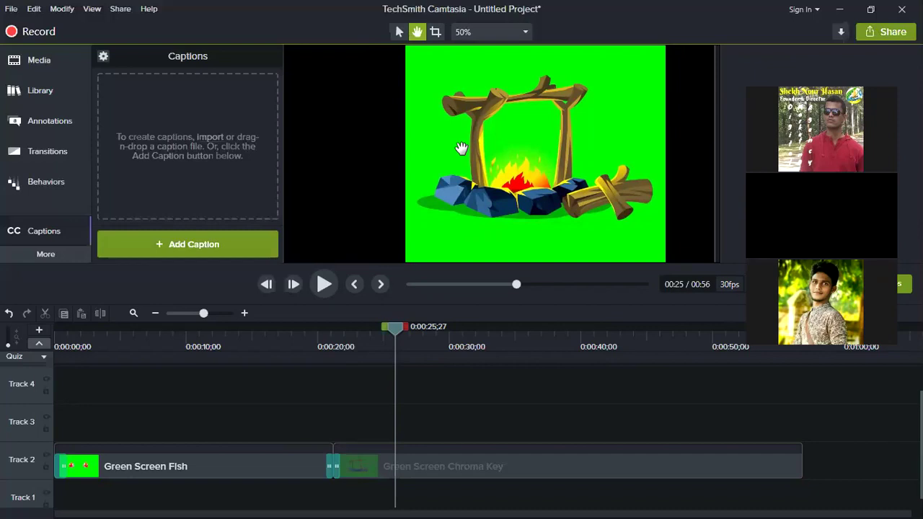
Step: Set the canvas zoom to Fit and move the Green Screen Chroma Key clip to about the centre of the canvas
click(399, 31)
click(453, 139)
drag(453, 139, 521, 127)
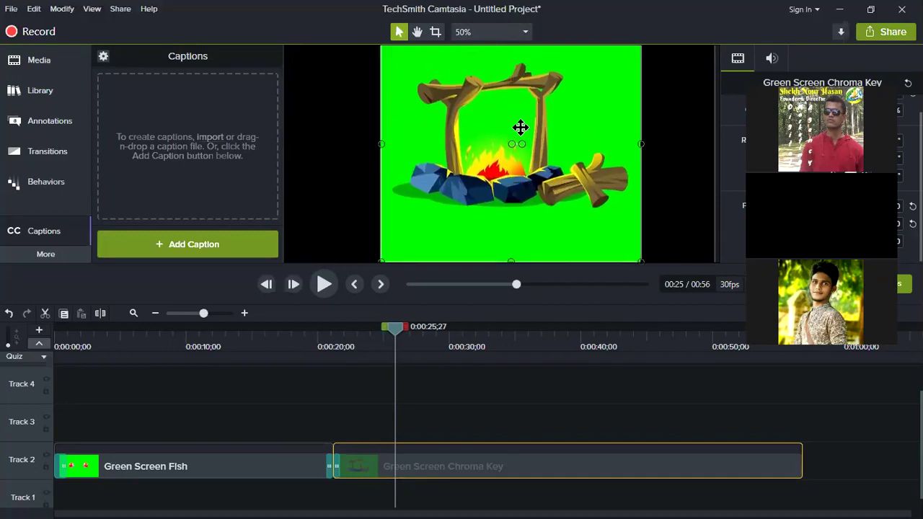
click(522, 33)
click(487, 49)
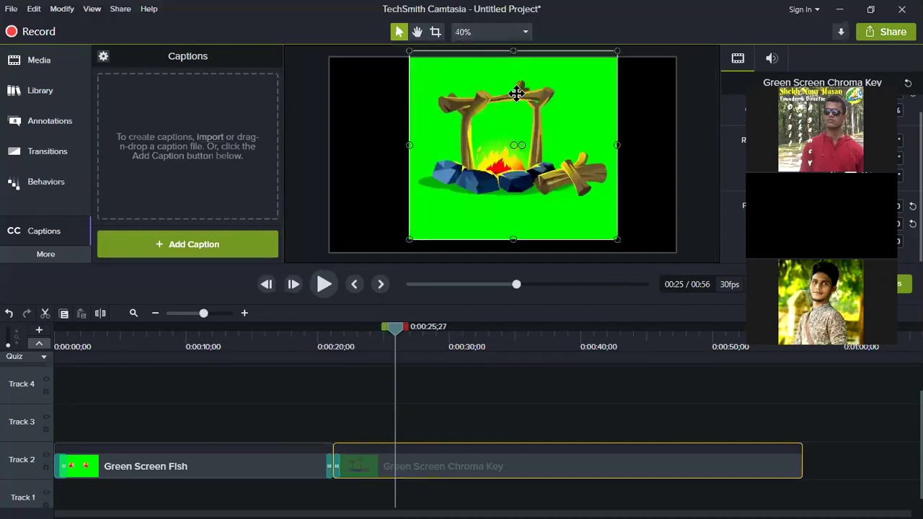
mouse_move(550, 113)
mouse_down()
mouse_move(549, 134)
mouse_move(542, 123)
mouse_up()
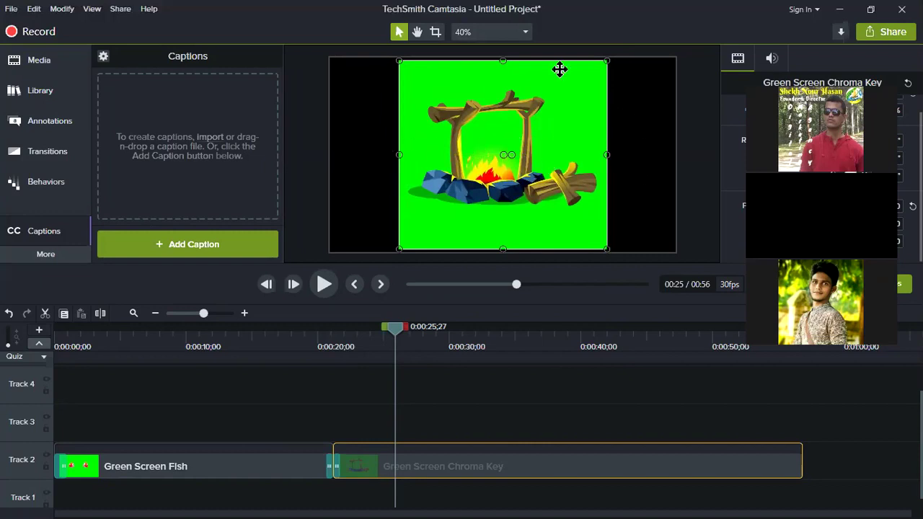
click(523, 32)
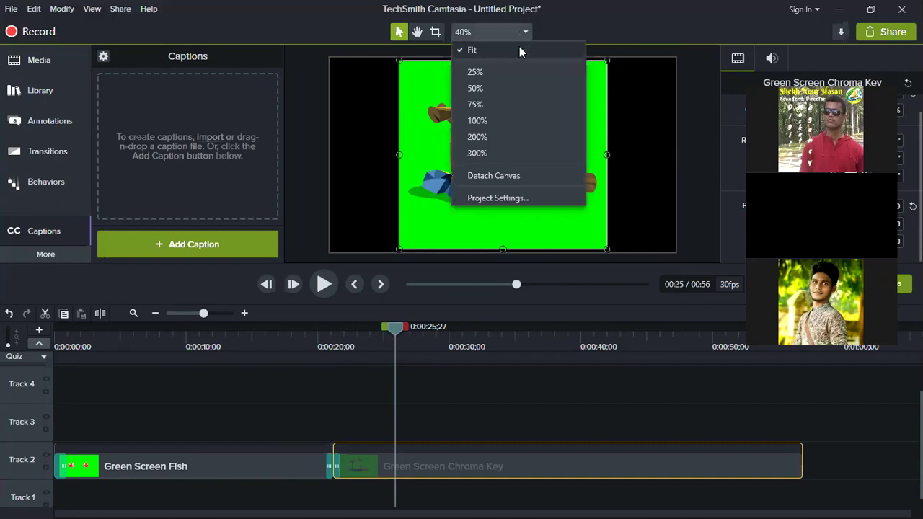
click(737, 129)
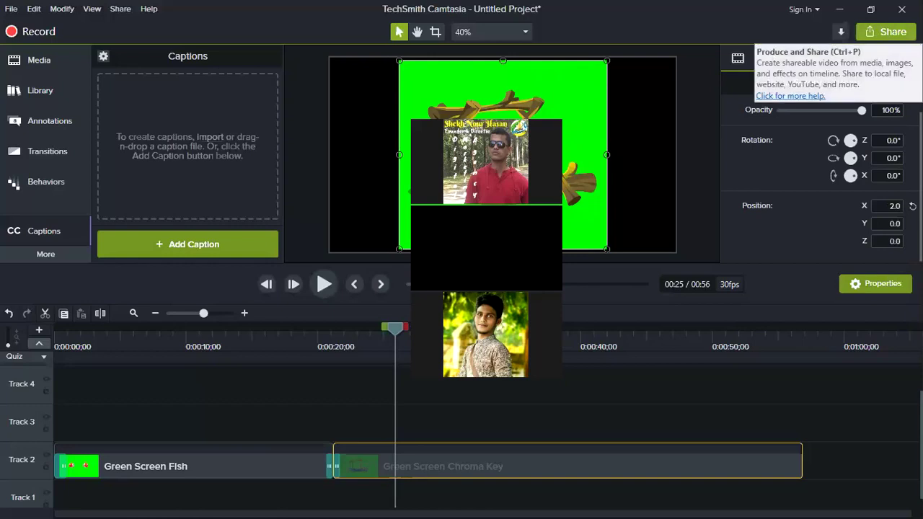
Step: Start a new custom production and proceed with the MP4 - Smart Player (HTML5) format
click(899, 28)
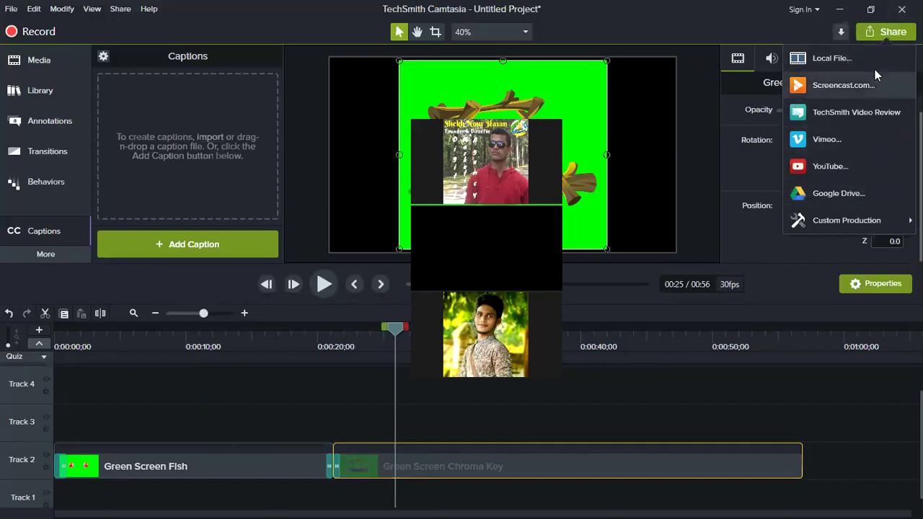
mouse_move(842, 228)
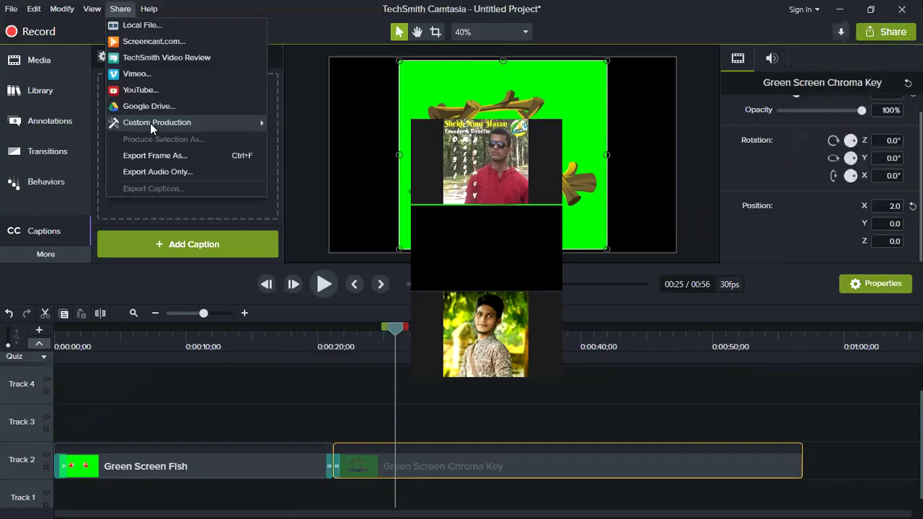
mouse_move(150, 123)
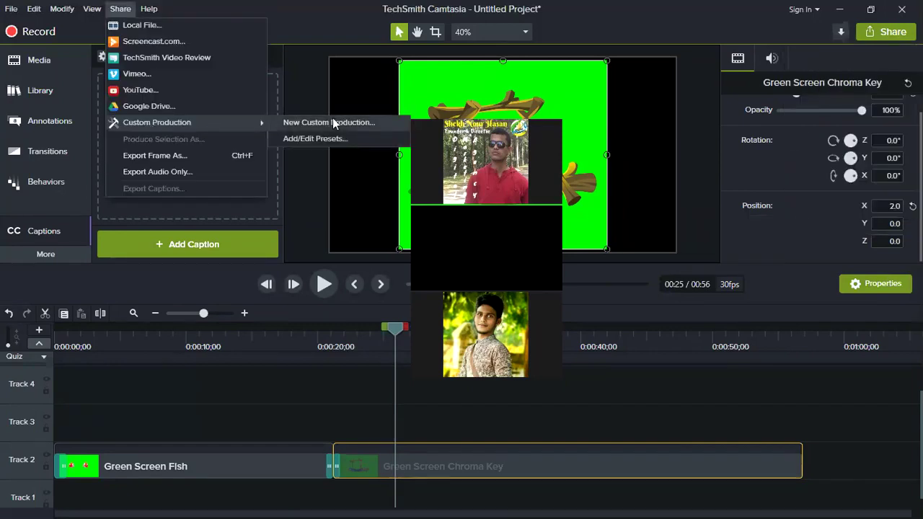
click(884, 36)
mouse_move(842, 217)
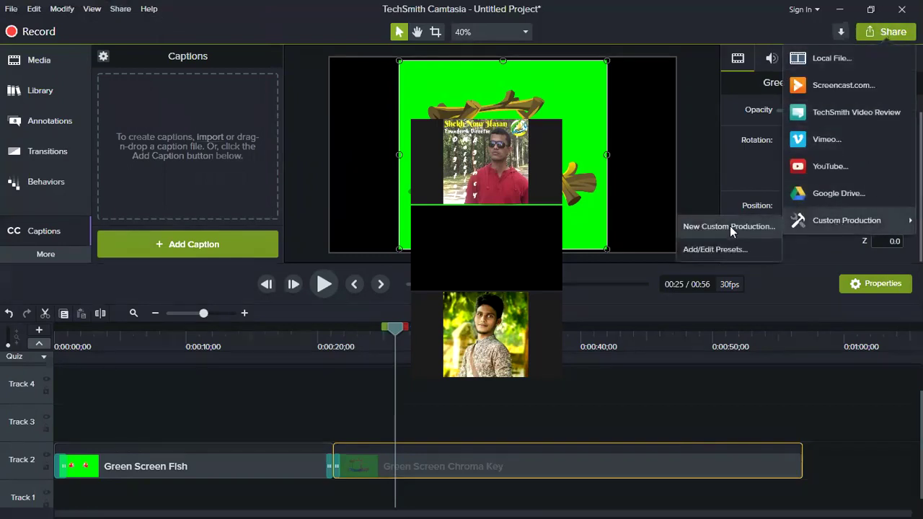
click(703, 225)
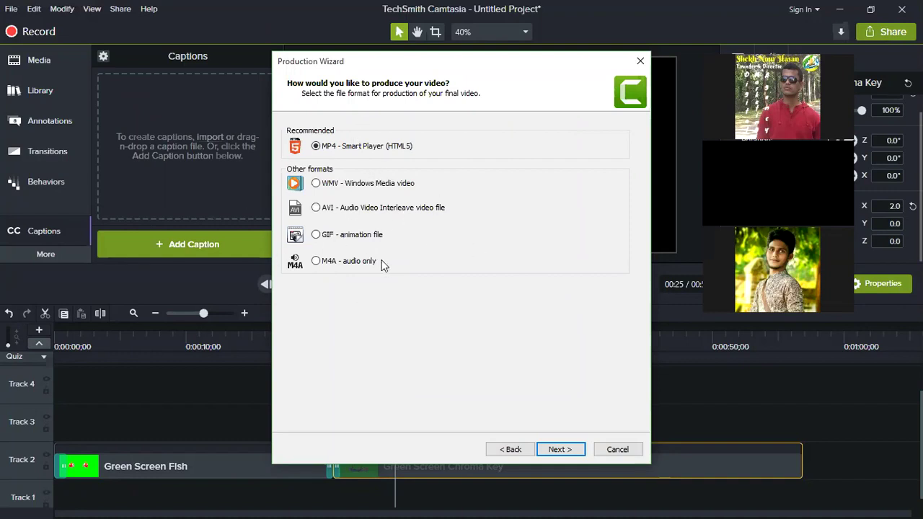
click(561, 449)
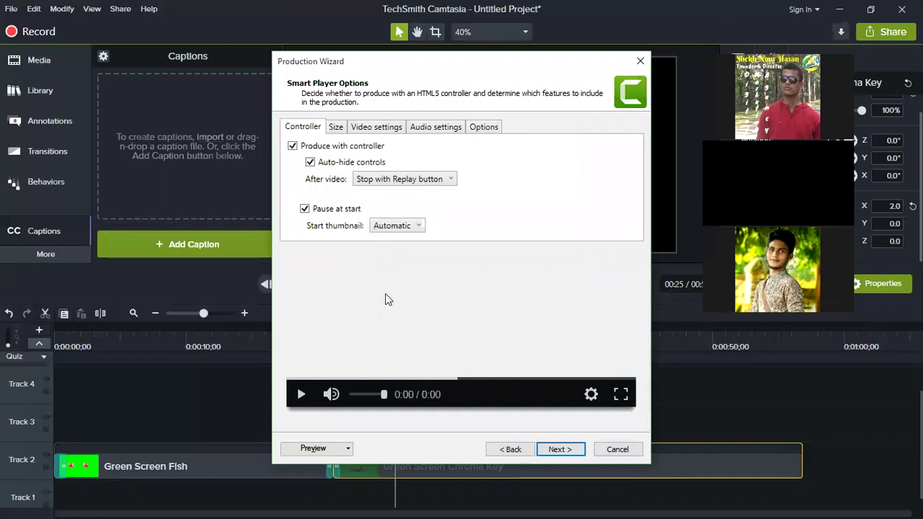
Step: Set the production's embed size to a width of 1280 and a height of 720
click(336, 129)
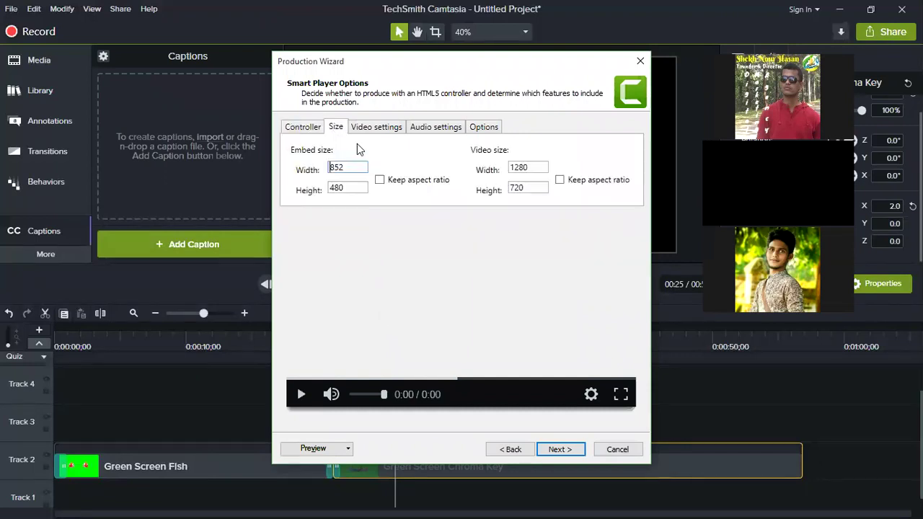
click(531, 168)
drag(352, 168, 331, 173)
text(12)
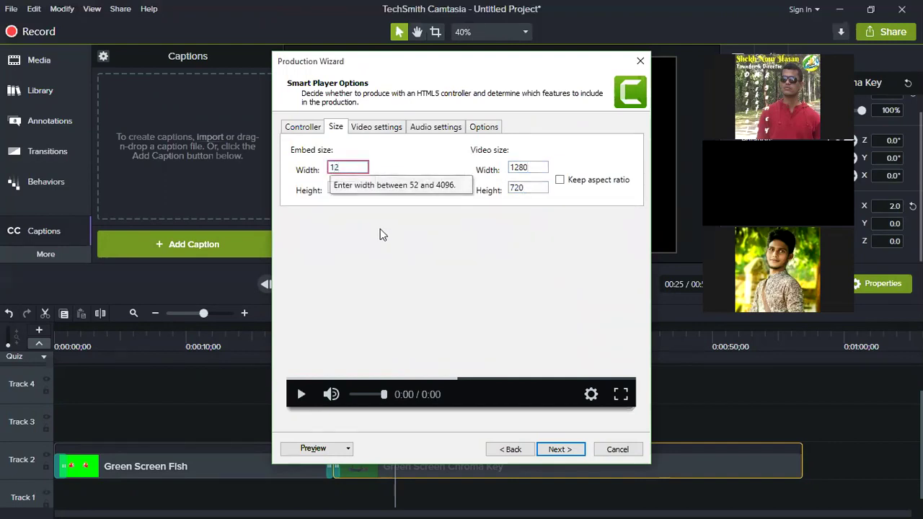
text(80)
drag(354, 188, 312, 196)
text(720)
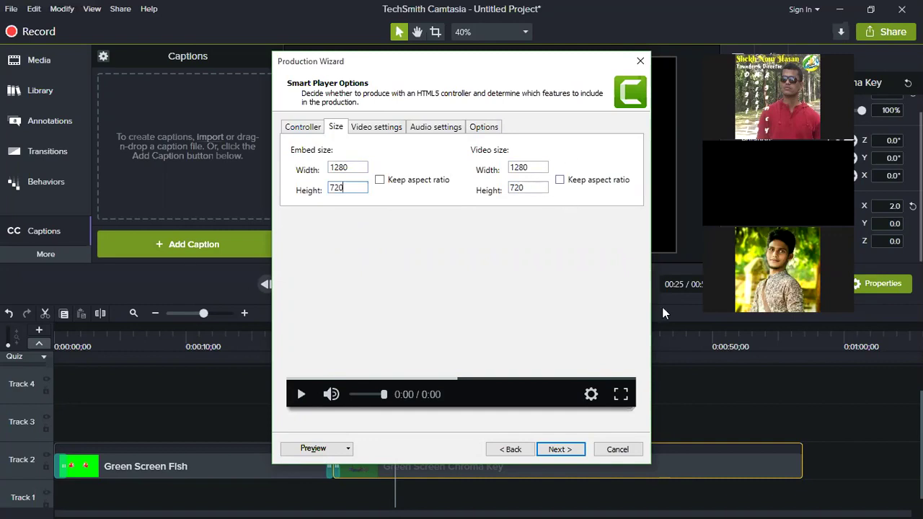
Step: Review the Smart Player's video, audio, general, controller and size settings
click(375, 129)
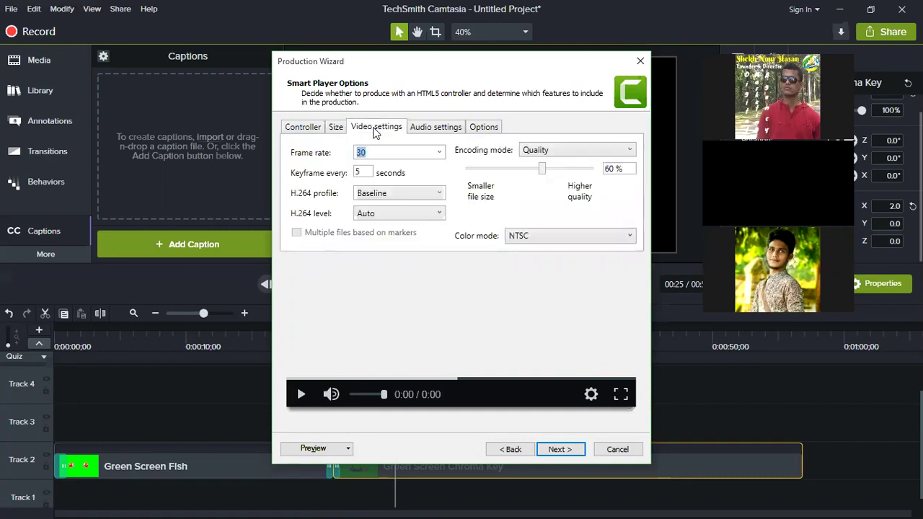
click(423, 130)
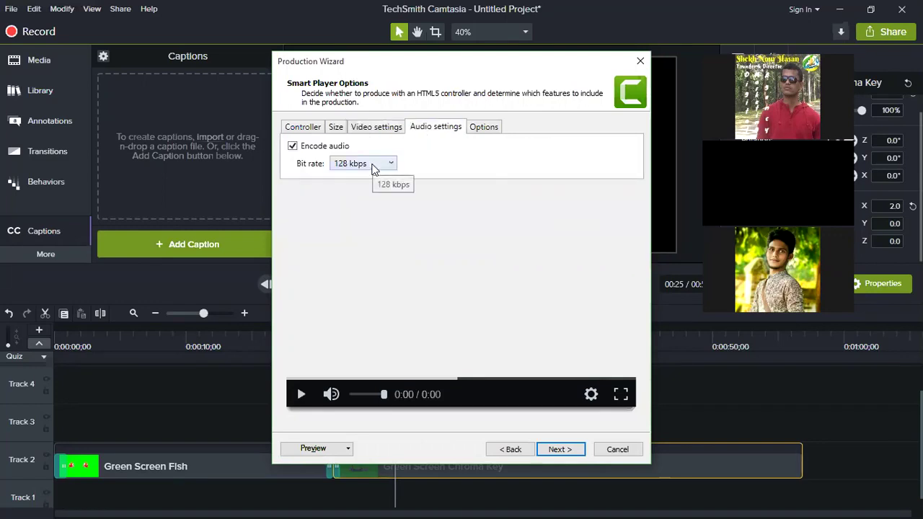
click(488, 128)
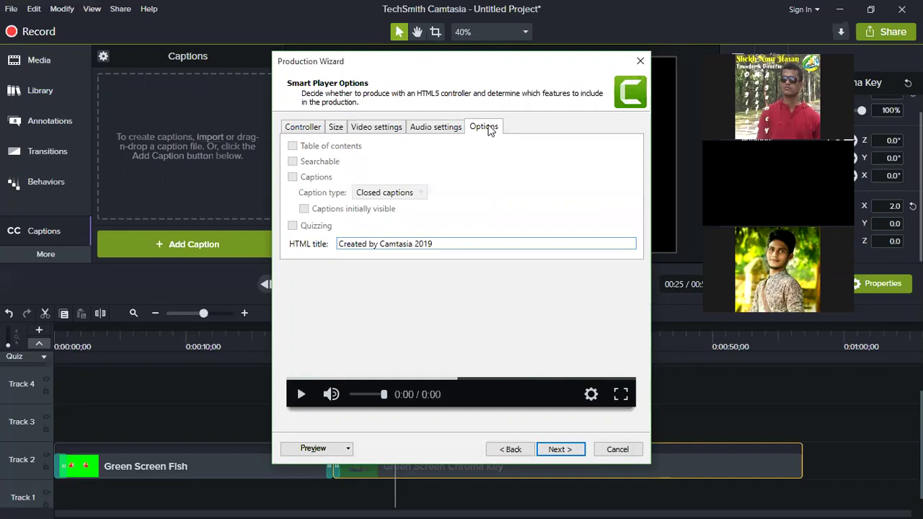
click(293, 127)
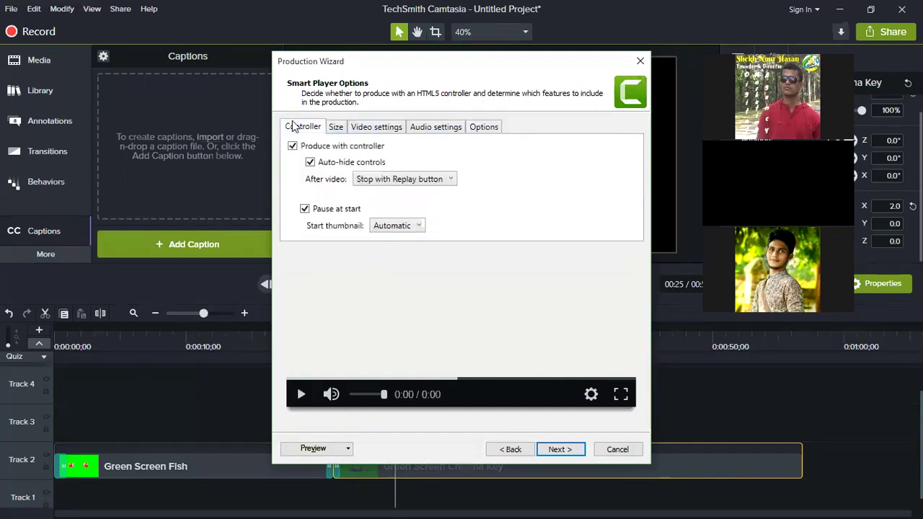
click(336, 128)
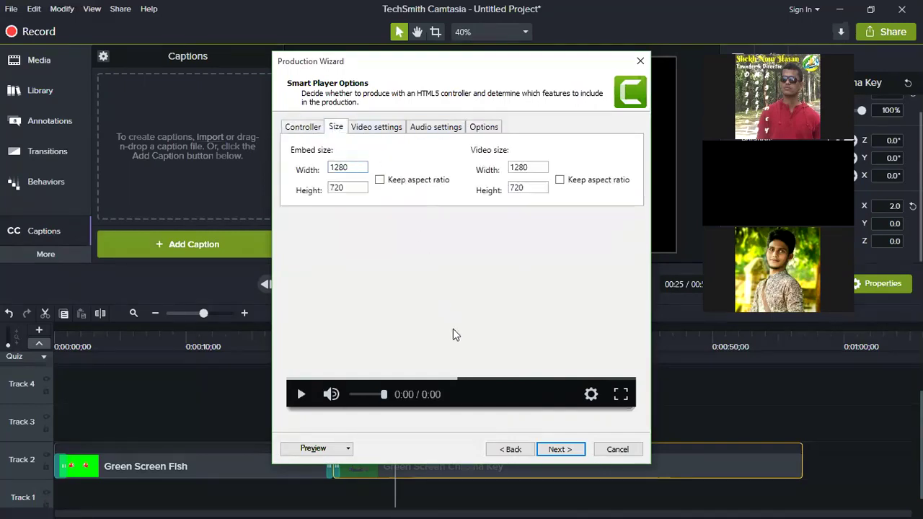
Step: Continue to the video options, include the profile-picture watermark in the production and accept its existing settings
click(561, 449)
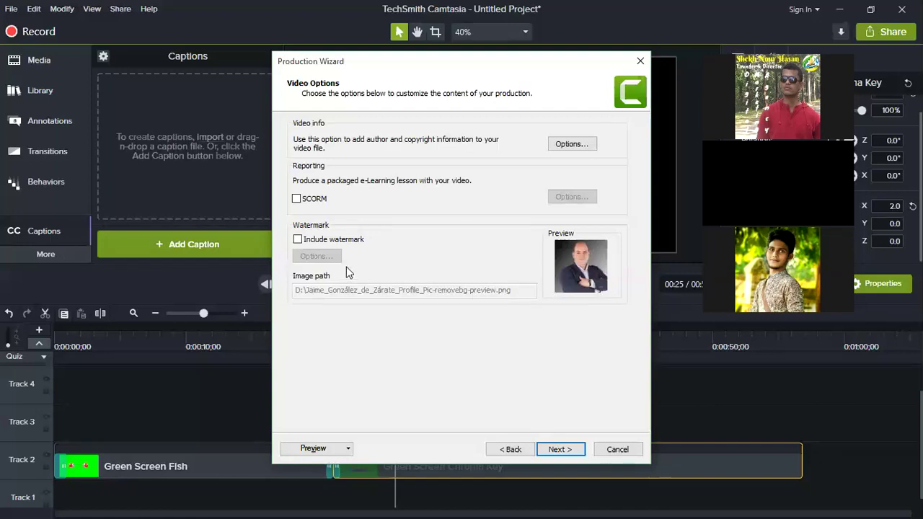
click(297, 239)
click(325, 289)
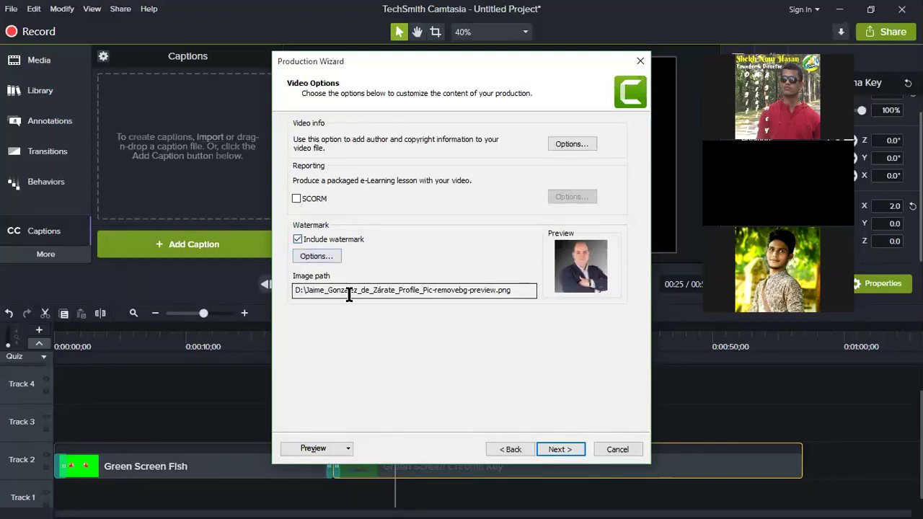
click(318, 257)
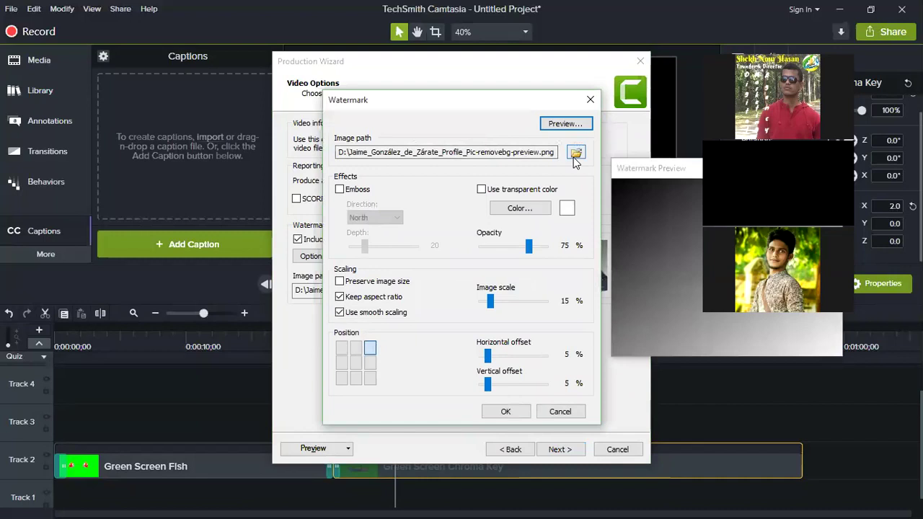
click(590, 99)
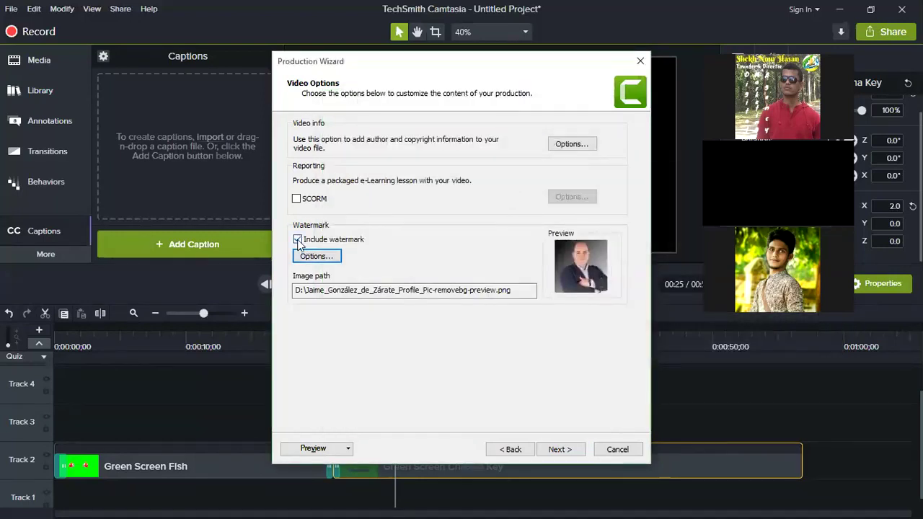
click(317, 256)
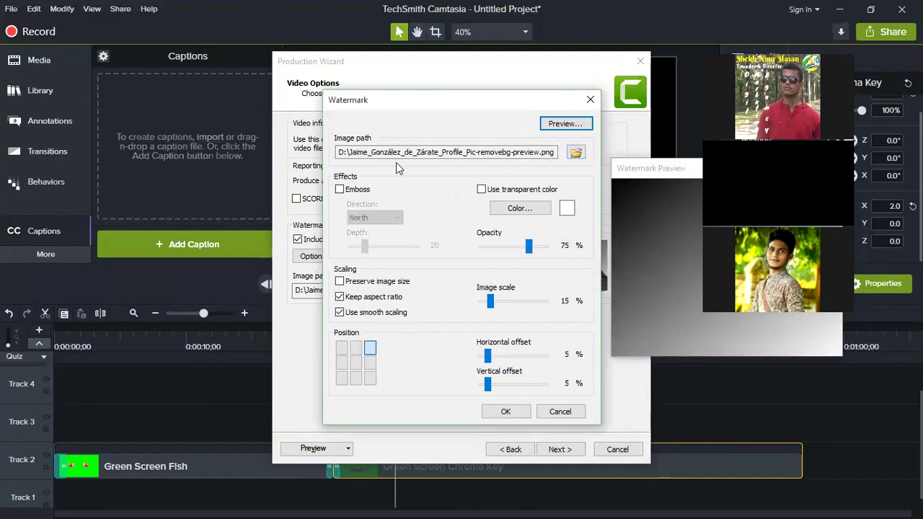
click(506, 411)
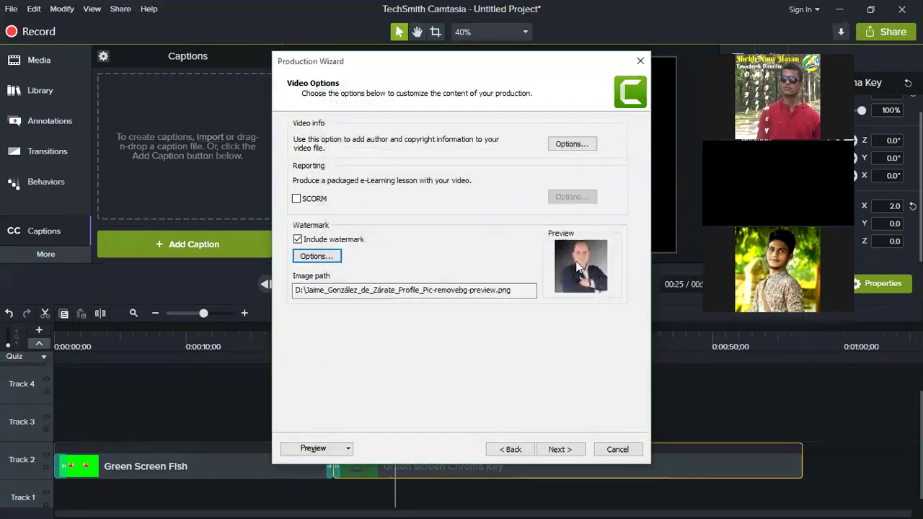
Step: Reopen the watermark options, preview it in different corners and at the top centre, and keep it in the video's top-right corner
click(559, 449)
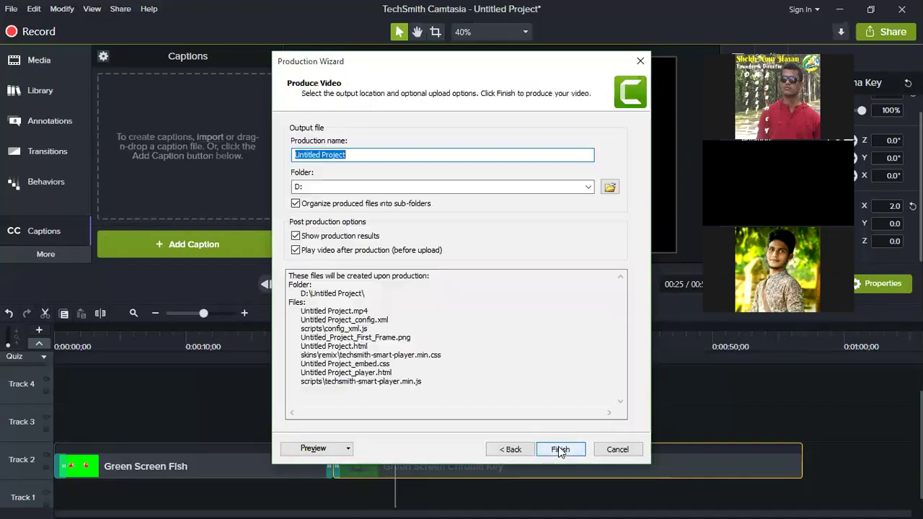
click(507, 449)
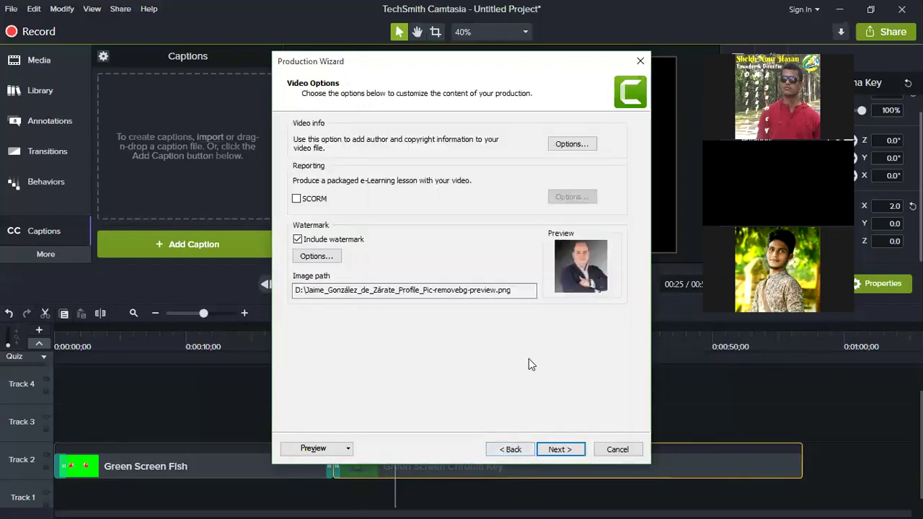
click(316, 256)
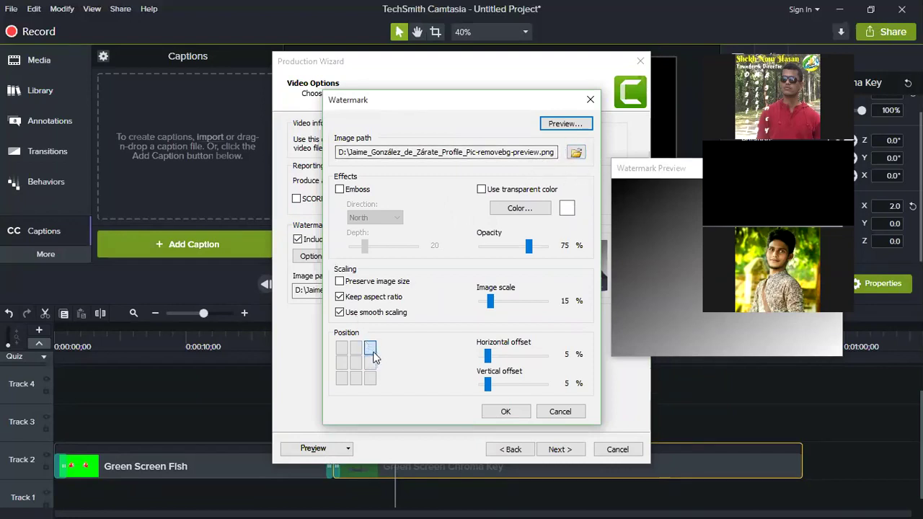
click(341, 349)
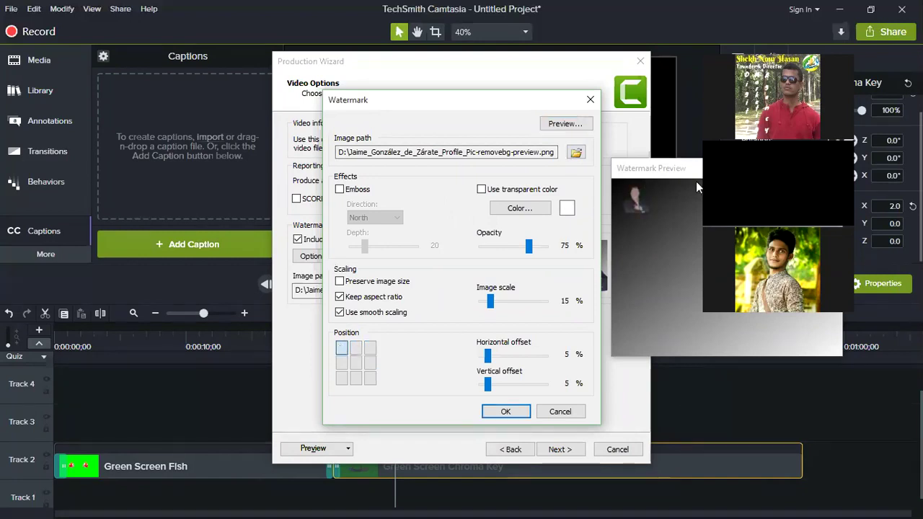
click(355, 349)
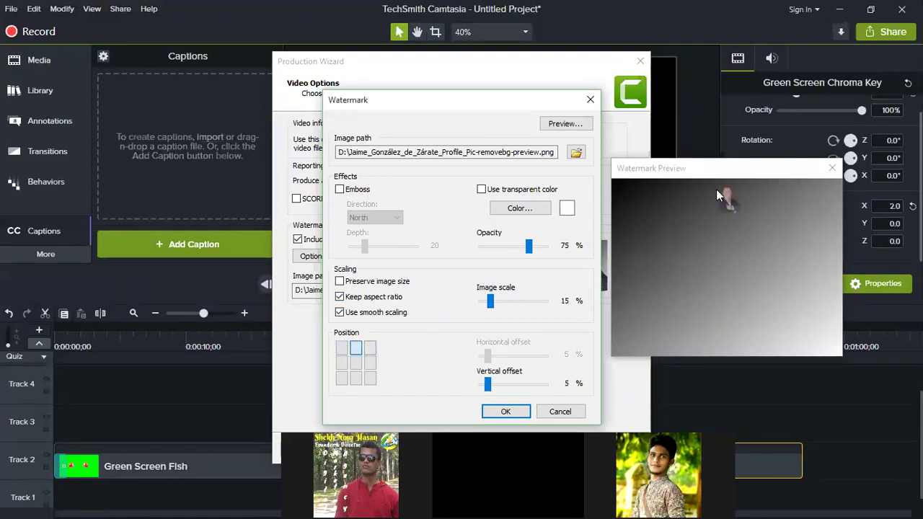
click(370, 348)
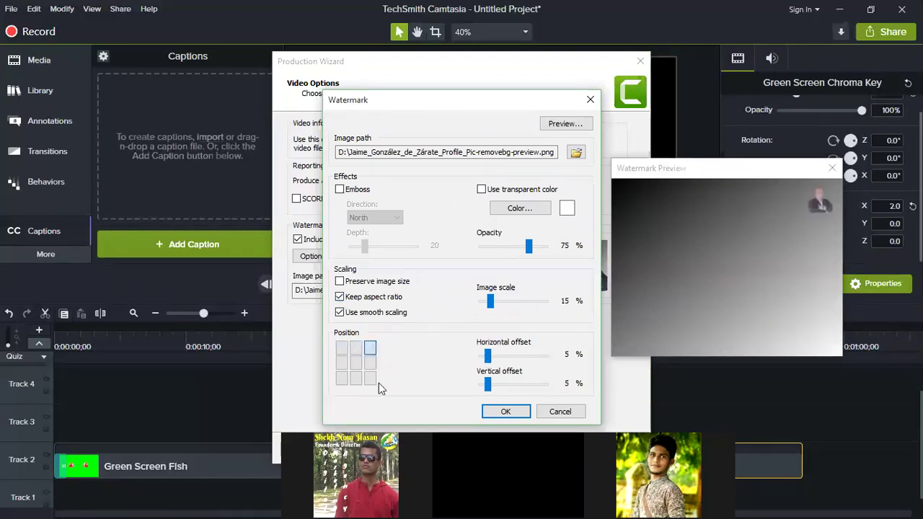
click(369, 379)
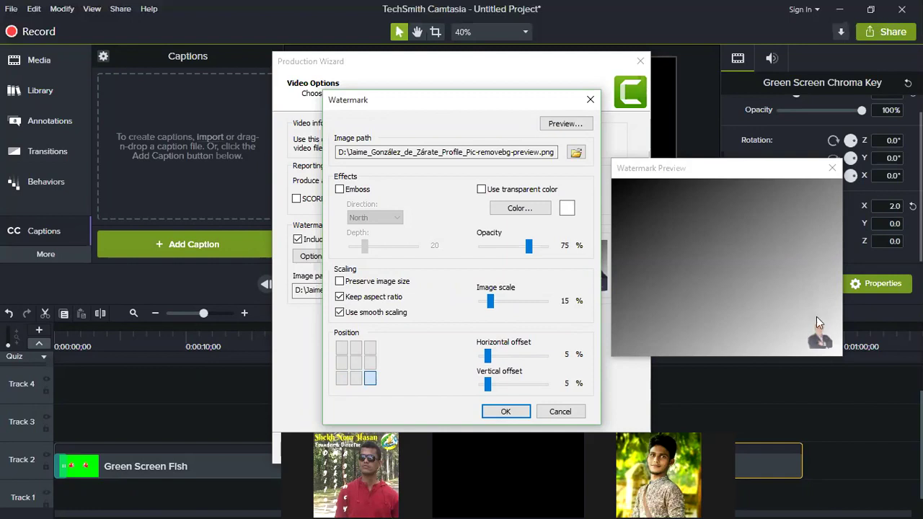
click(369, 348)
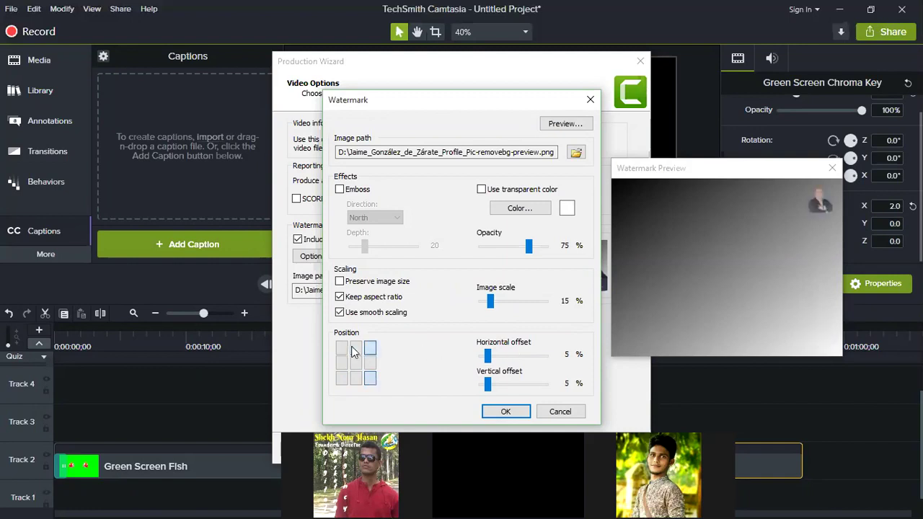
click(343, 346)
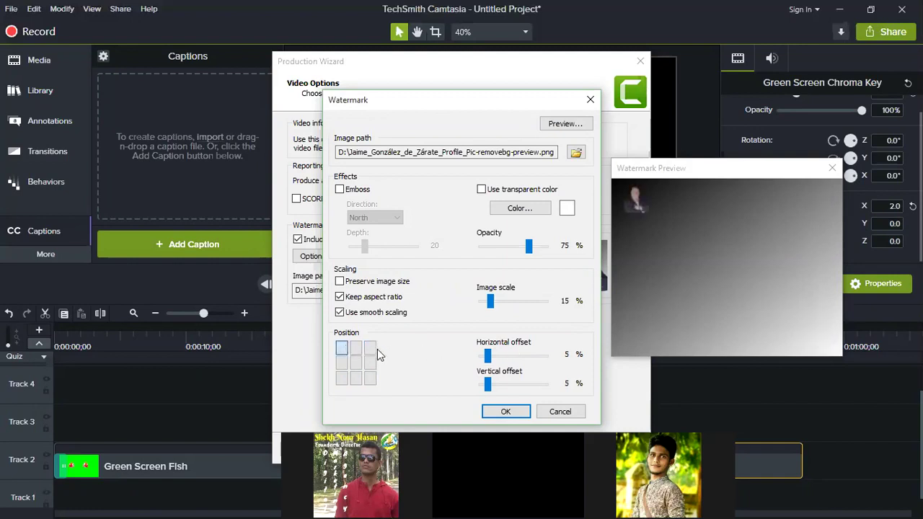
click(370, 348)
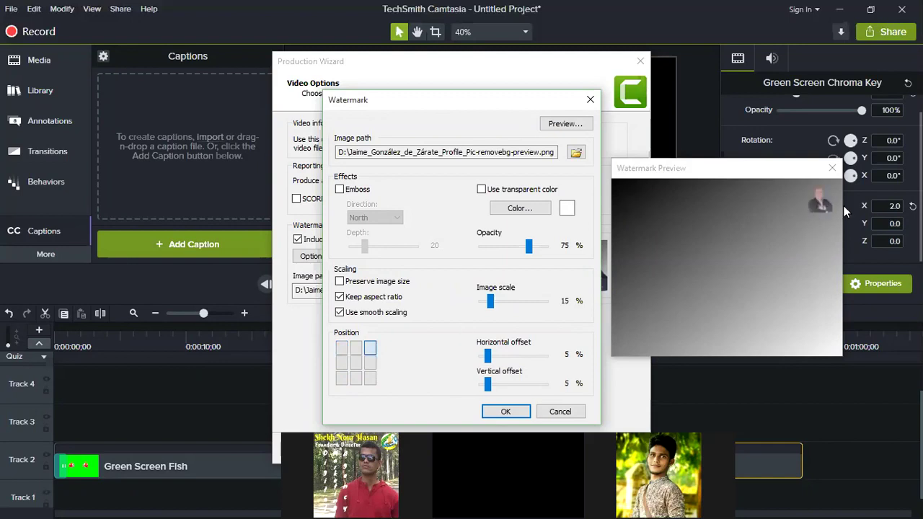
click(505, 411)
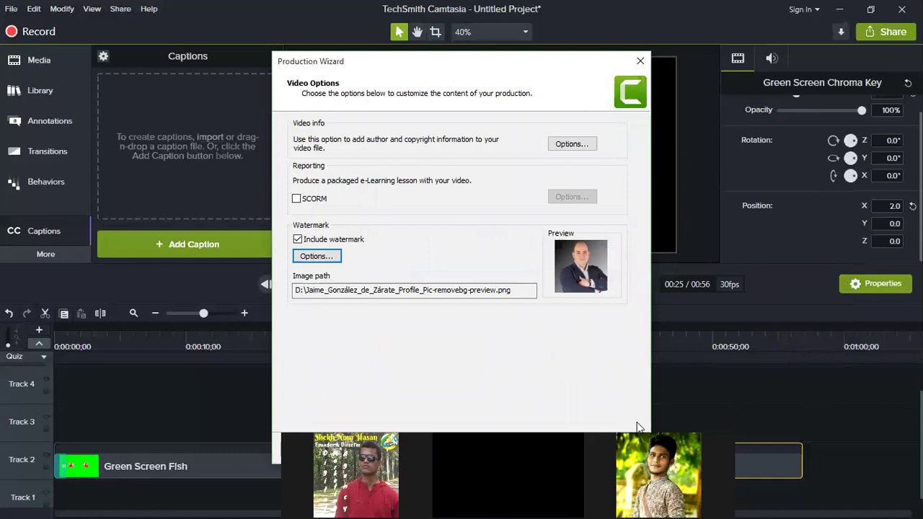
Step: Continue to the output file settings, look over the production name and folder, and close the Production Wizard without producing
click(567, 425)
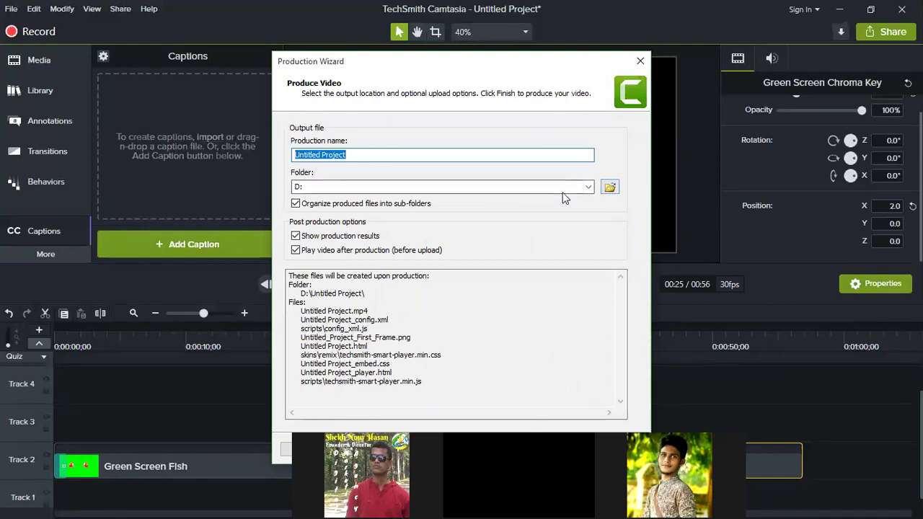
click(363, 154)
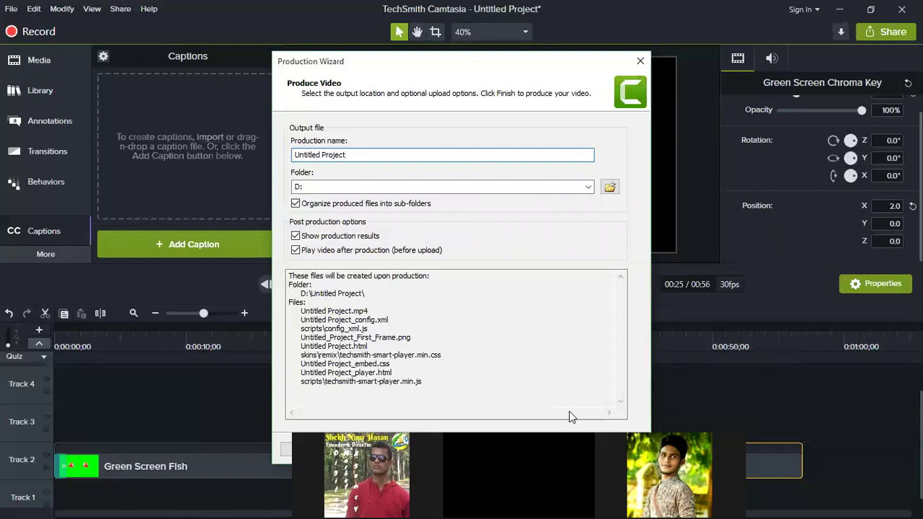
click(640, 60)
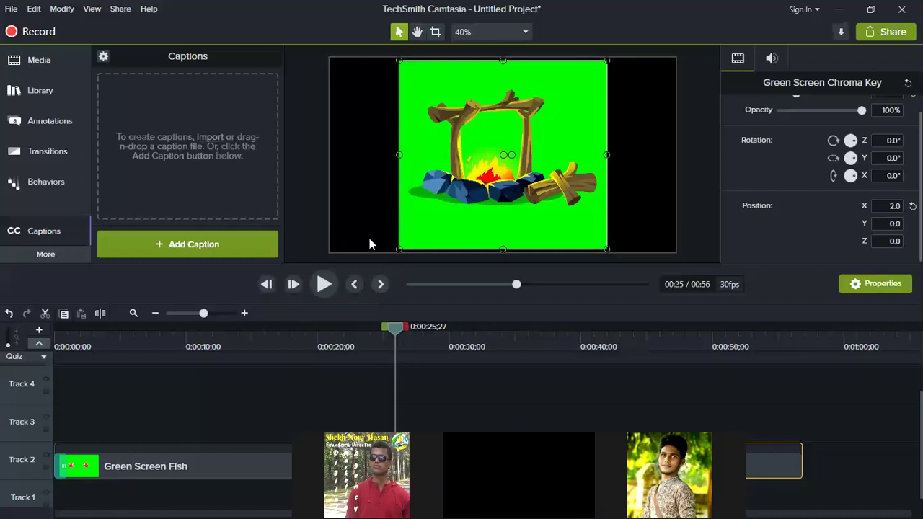
Step: Scrub the playhead through the timeline, return it to 0:00:00;00 and deselect the Green Screen Chroma Key clip
scroll(385, 376, down, 1)
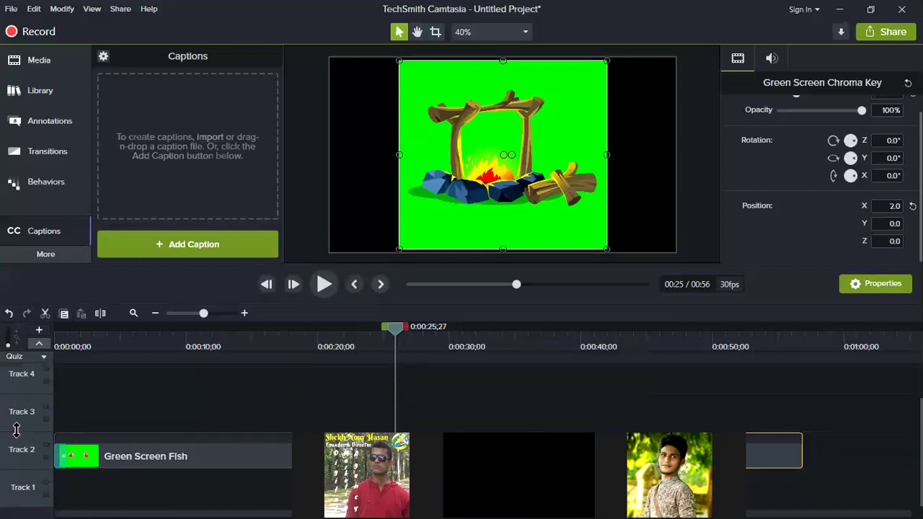
drag(87, 336, 56, 336)
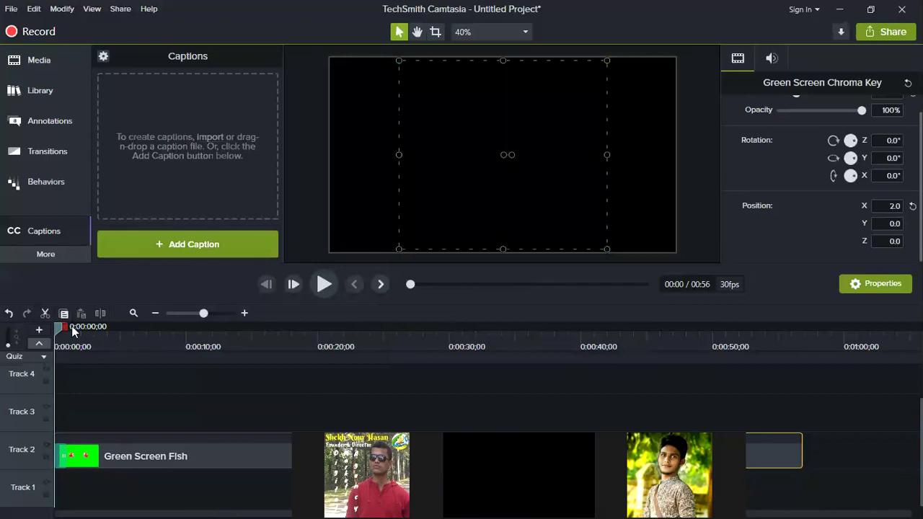
drag(60, 328, 444, 328)
drag(685, 318, 58, 330)
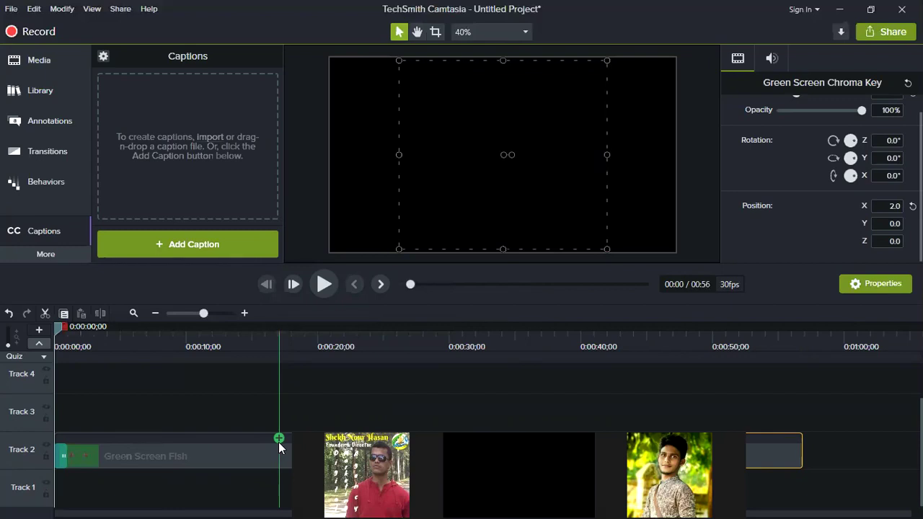
click(115, 405)
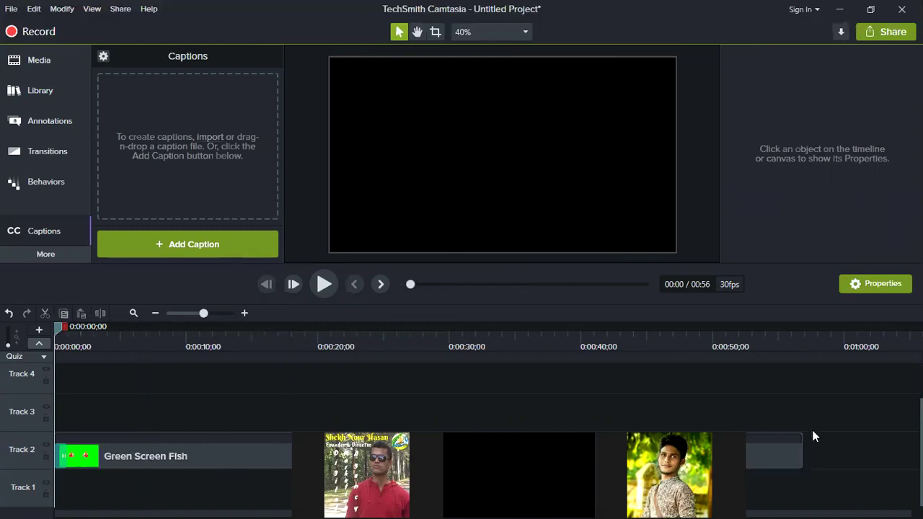
Step: Add the Image With Info_01 image to the timeline, try it at the end of Track 2, and place it on Track 3 at about 4 seconds
click(40, 61)
scroll(196, 193, up, 3)
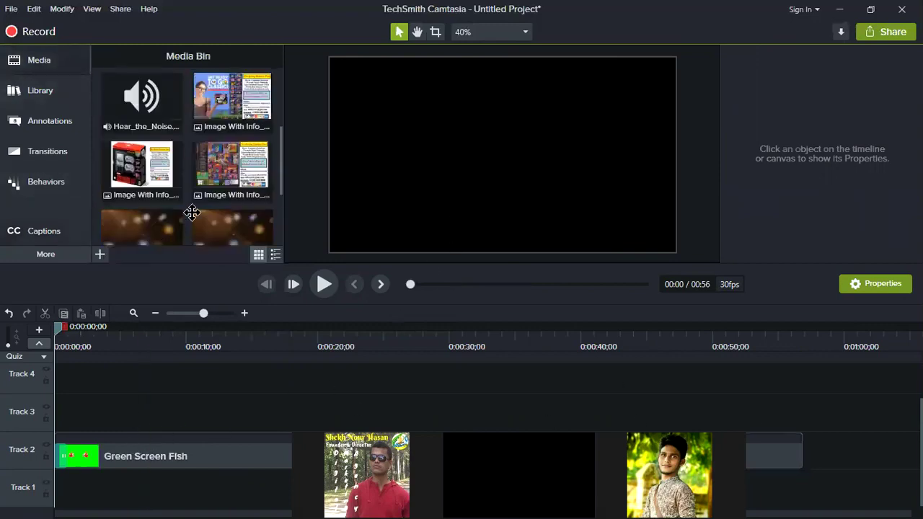
scroll(231, 143, down, 1)
drag(231, 143, 97, 415)
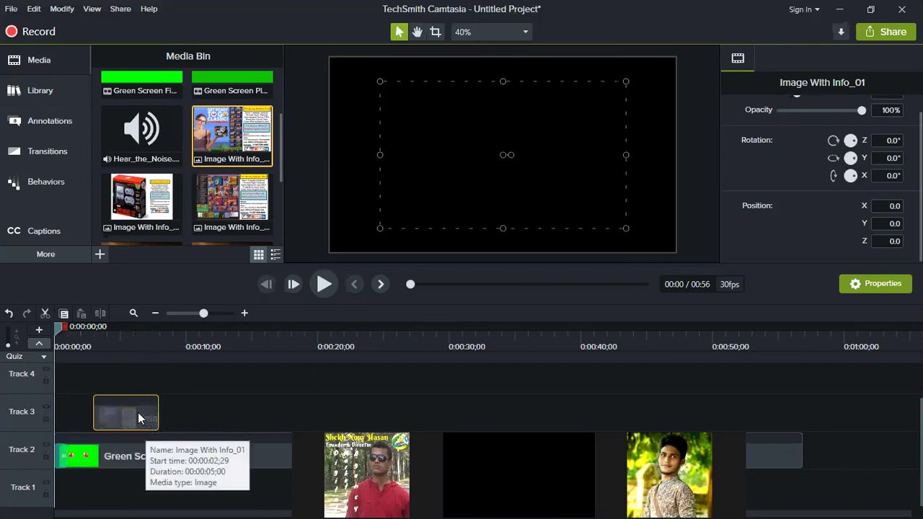
drag(137, 413, 813, 468)
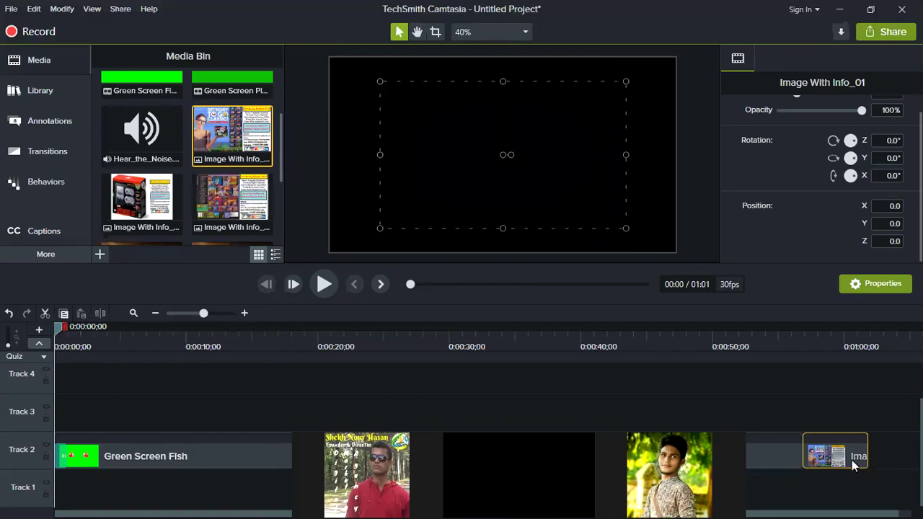
drag(852, 460, 152, 460)
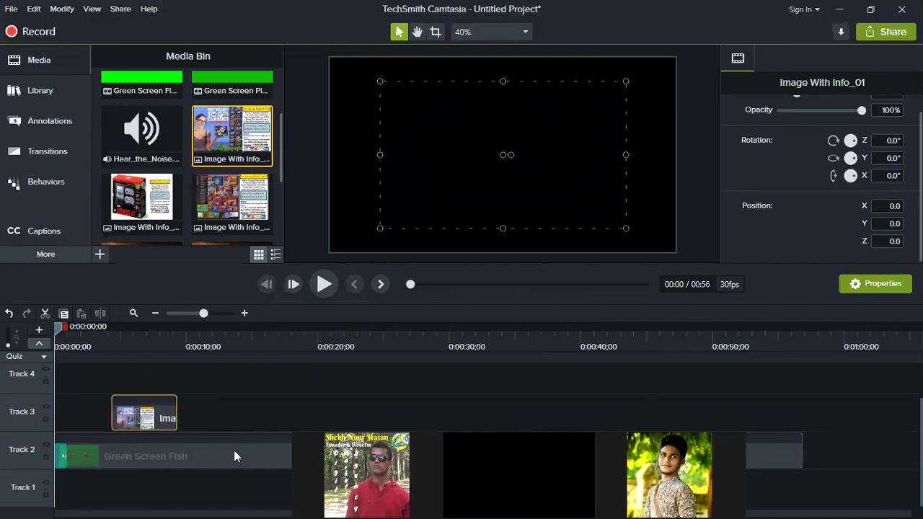